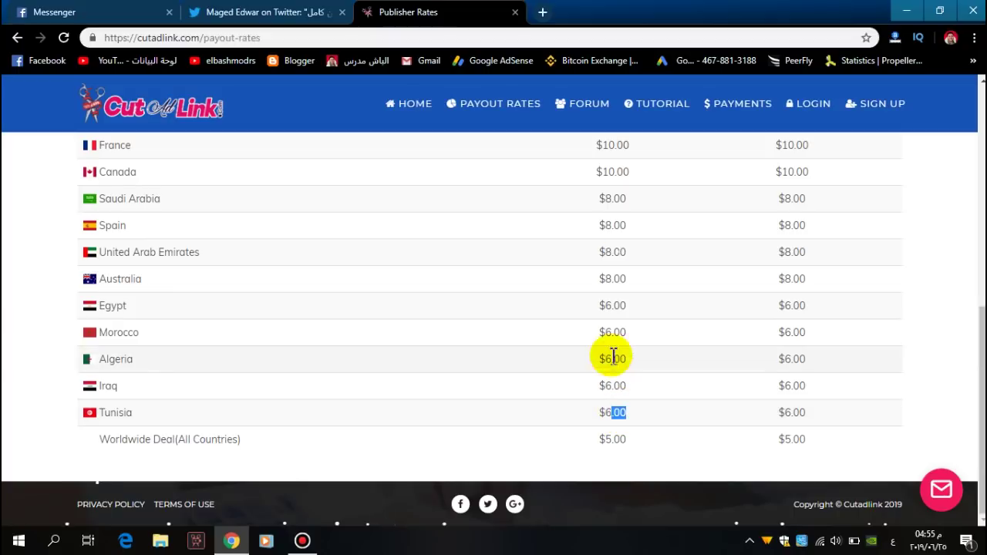
- Review the desktop payout rates for Algeria and Tunisia in the publisher rates table
{"action": "left_click_drag", "start_coordinate": [605, 337], "coordinate": [633, 364]}
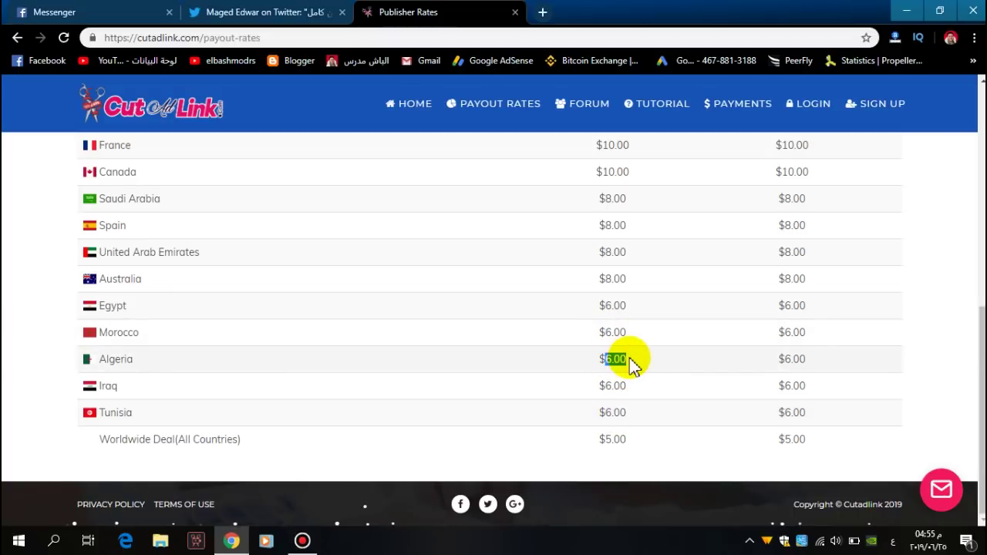
{"action": "left_click_drag", "start_coordinate": [612, 412], "coordinate": [640, 422]}
{"action": "scroll", "coordinate": [635, 441], "scroll_direction": "up", "scroll_amount": 6}
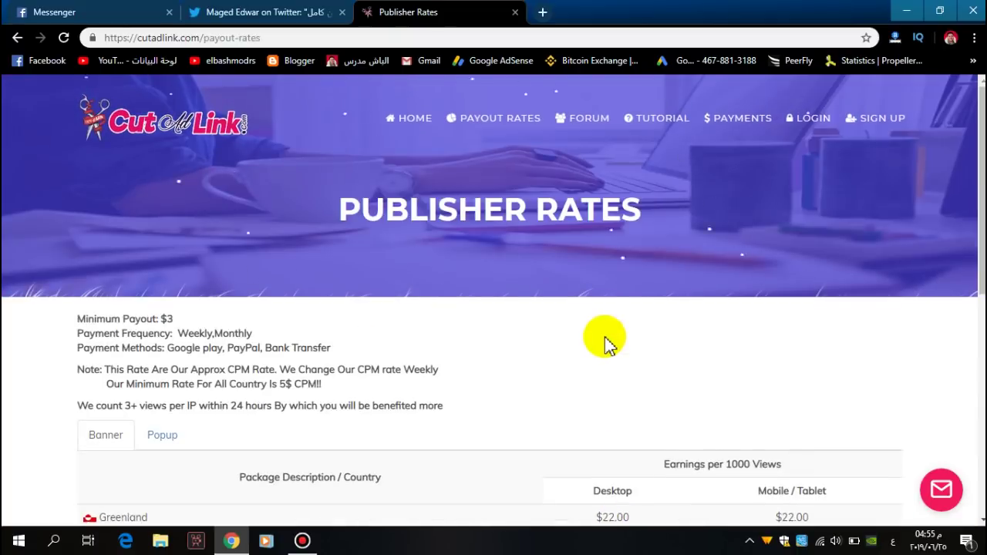
- Open the payment proofs page, dismiss the notification request, and examine the posted PayPal payment screenshots
{"action": "left_click", "coordinate": [743, 125]}
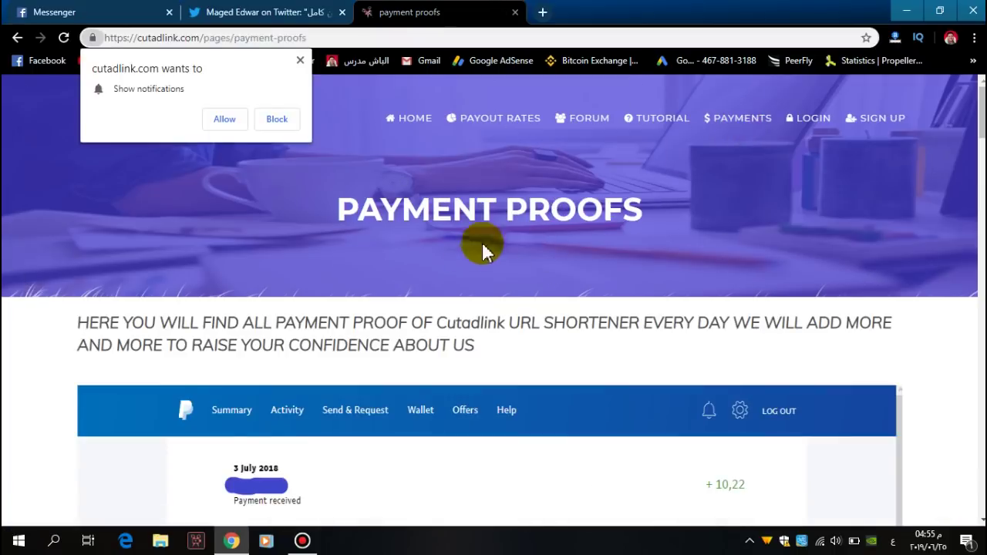
{"action": "scroll", "coordinate": [452, 254], "scroll_direction": "down", "scroll_amount": 1}
{"action": "left_click", "coordinate": [300, 60]}
{"action": "scroll", "coordinate": [437, 242], "scroll_direction": "down", "scroll_amount": 5}
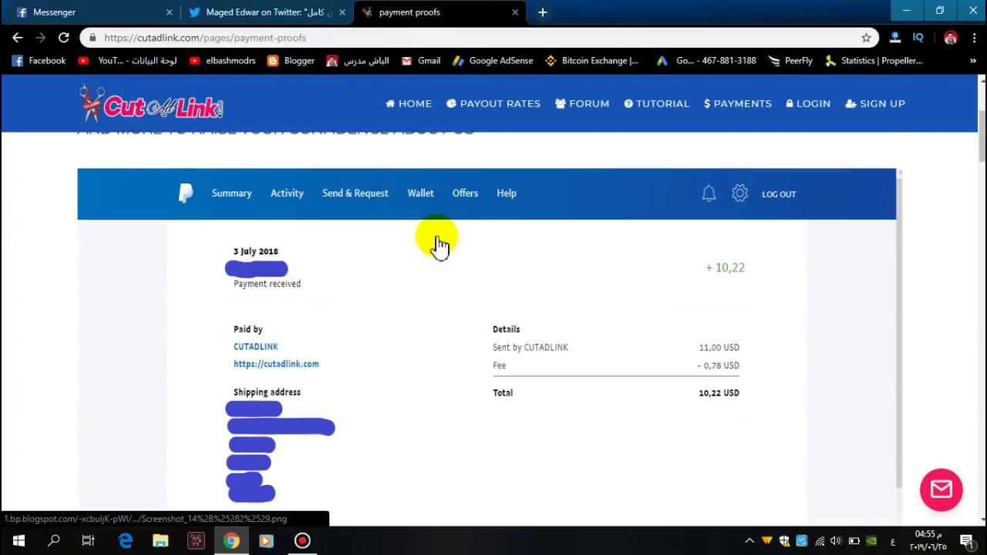
{"action": "scroll", "coordinate": [705, 309], "scroll_direction": "down", "scroll_amount": 7}
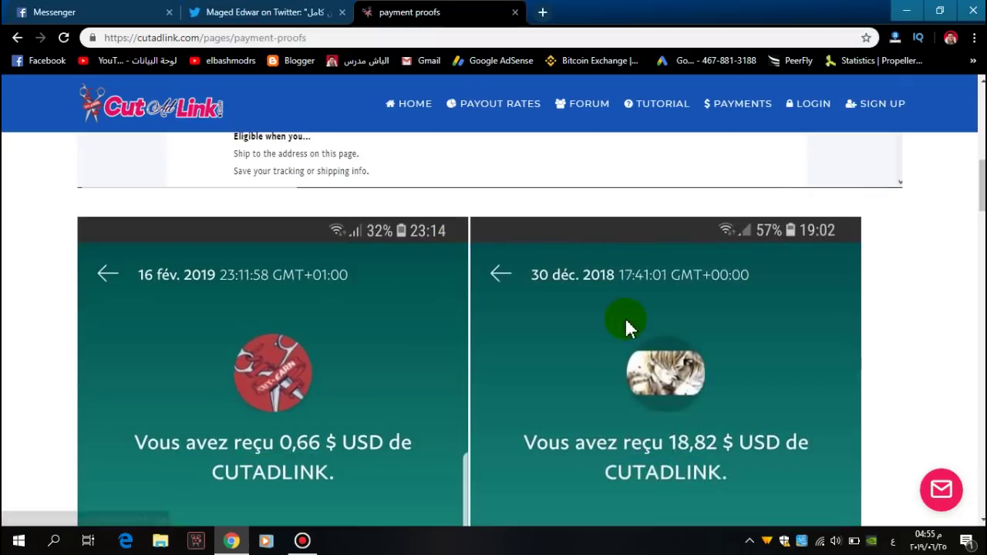
{"action": "scroll", "coordinate": [512, 318], "scroll_direction": "down", "scroll_amount": 8}
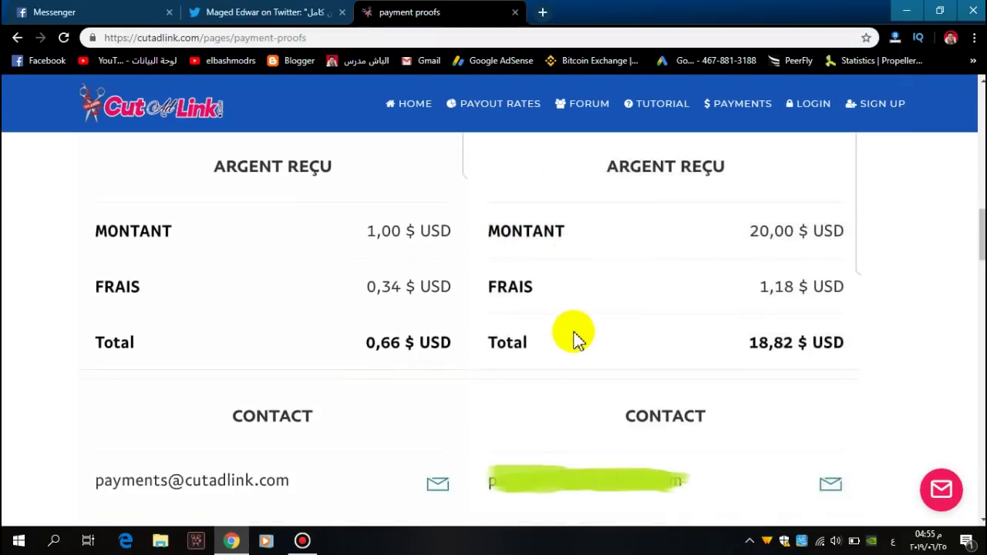
{"action": "scroll", "coordinate": [281, 297], "scroll_direction": "down", "scroll_amount": 3}
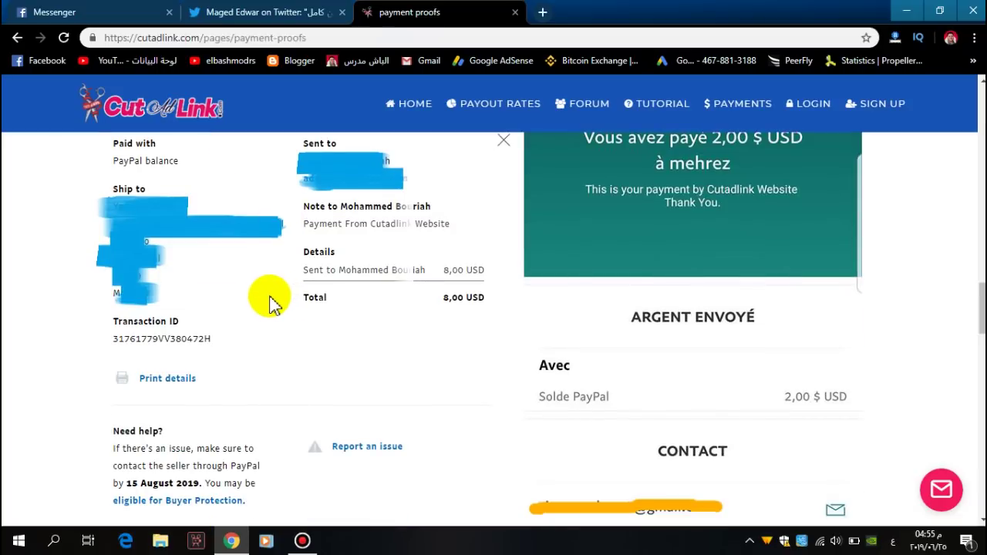
{"action": "scroll", "coordinate": [283, 307], "scroll_direction": "down", "scroll_amount": 1}
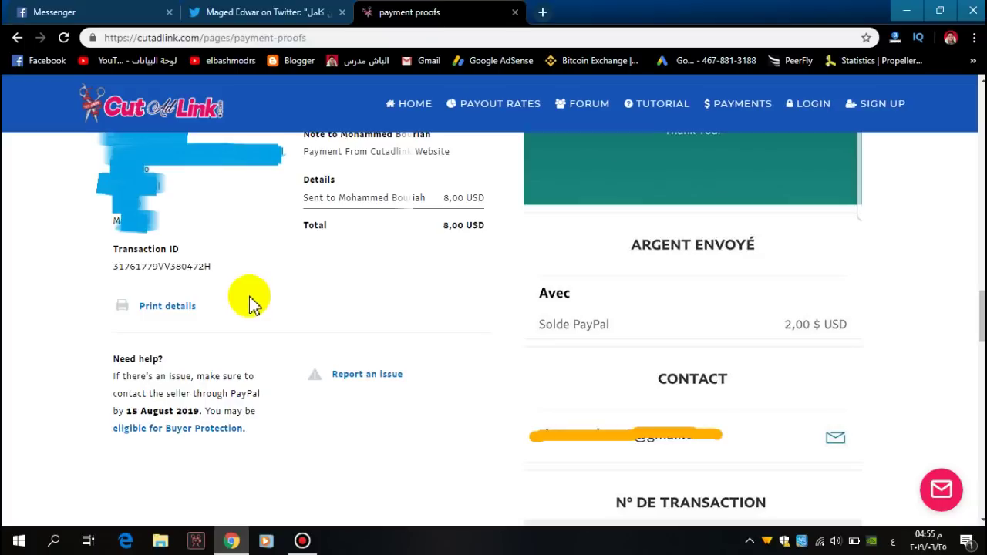
{"action": "scroll", "coordinate": [249, 302], "scroll_direction": "up", "scroll_amount": 15}
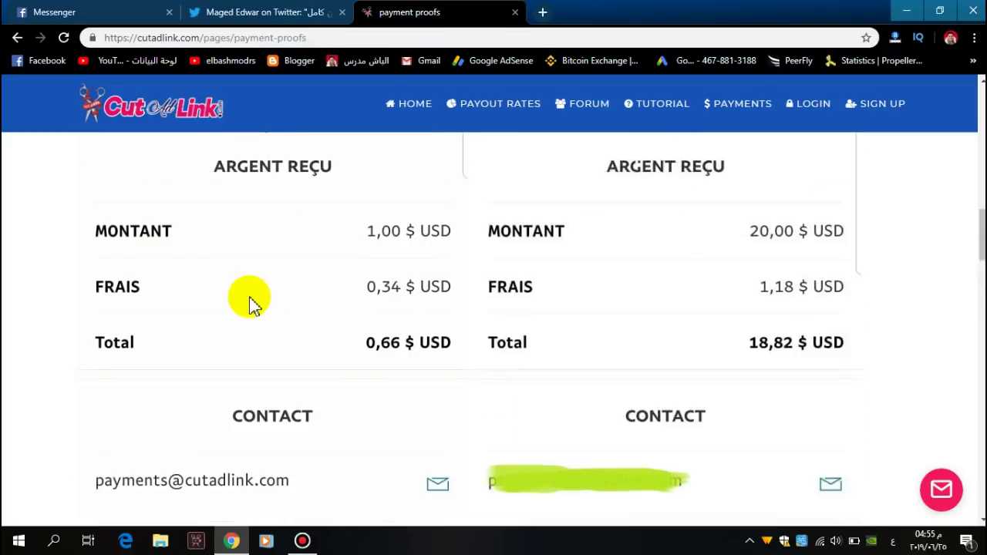
{"action": "scroll", "coordinate": [351, 283], "scroll_direction": "up", "scroll_amount": 4}
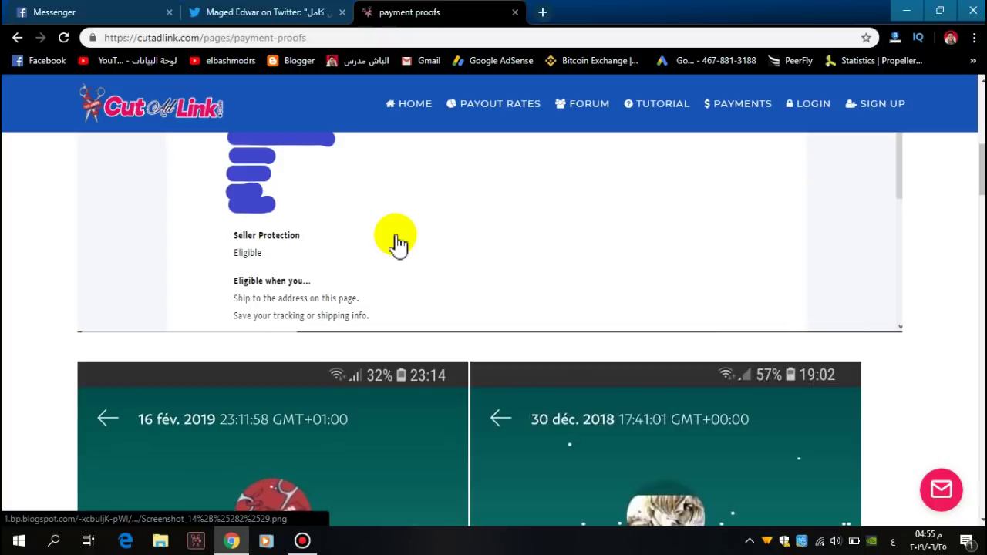
{"action": "scroll", "coordinate": [394, 244], "scroll_direction": "up", "scroll_amount": 10}
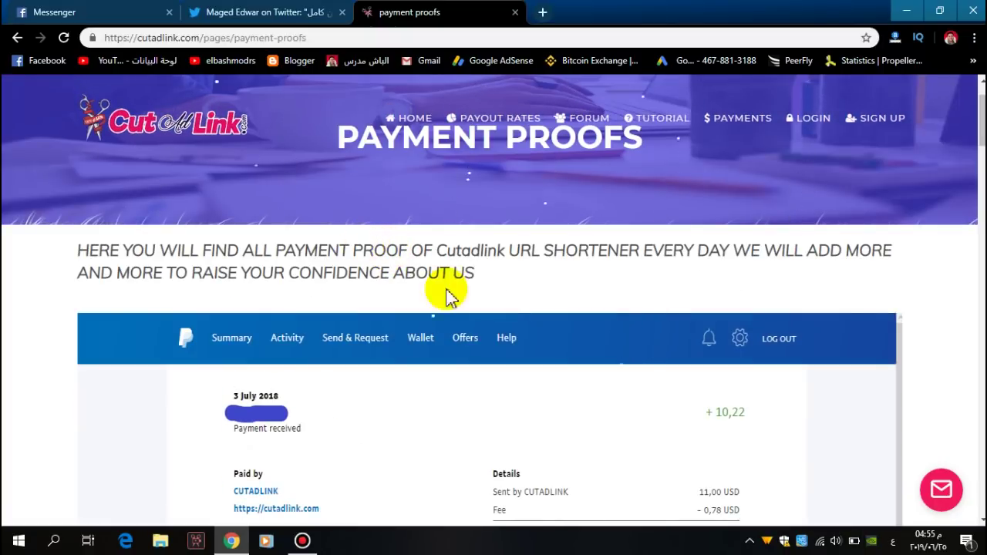
- Open the account registration page and review the fields and sign-in options of its membership form
{"action": "left_click", "coordinate": [869, 139]}
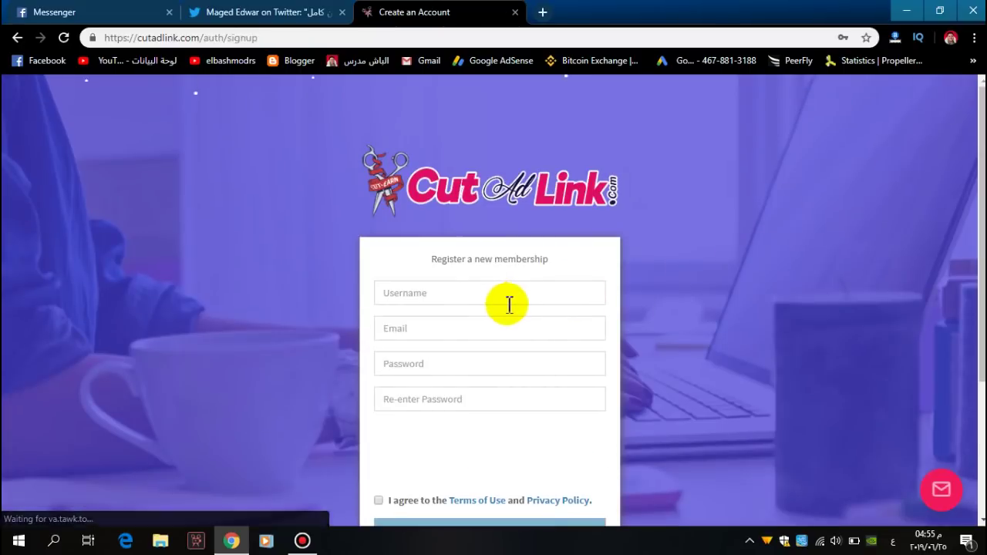
{"action": "scroll", "coordinate": [724, 261], "scroll_direction": "down", "scroll_amount": 1}
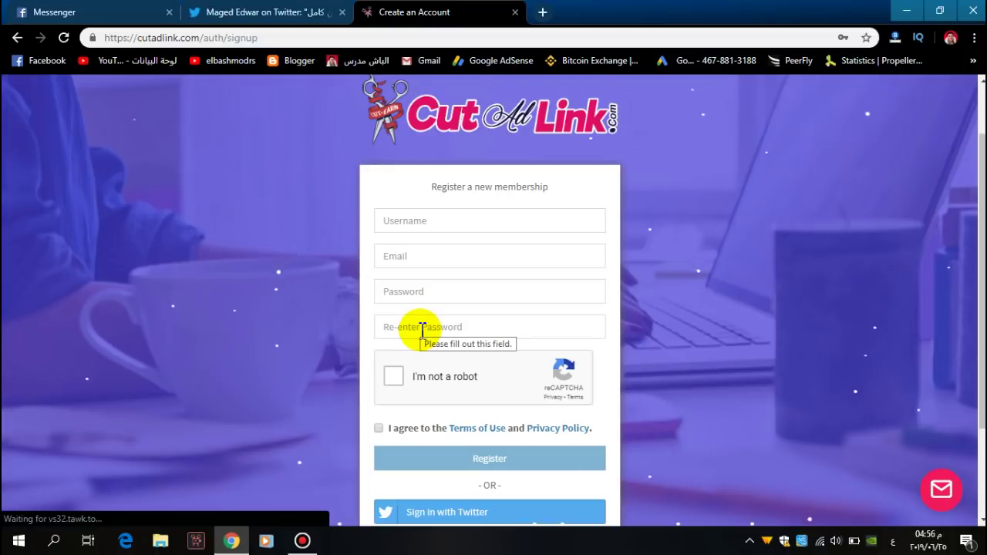
{"action": "scroll", "coordinate": [393, 316], "scroll_direction": "down", "scroll_amount": 1}
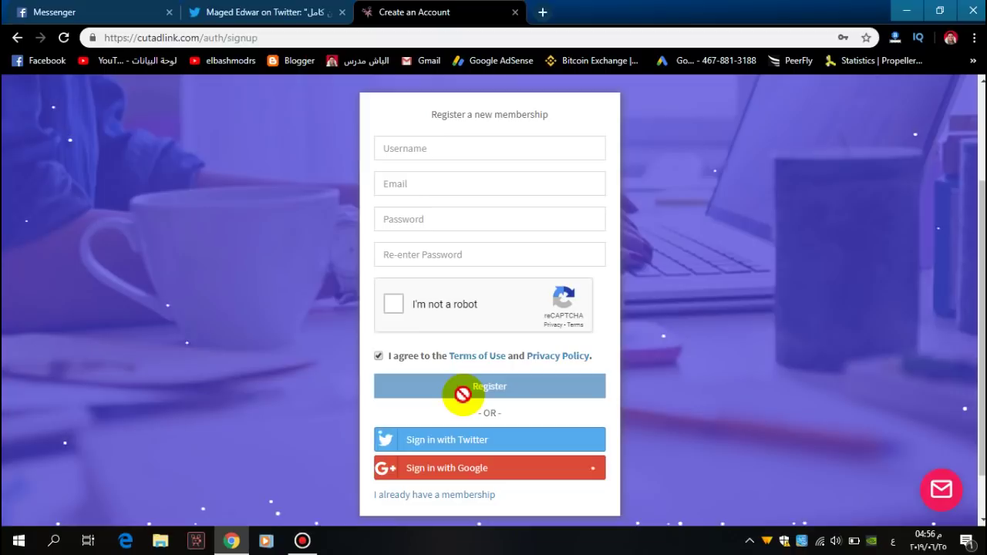
{"action": "scroll", "coordinate": [463, 393], "scroll_direction": "up", "scroll_amount": 2}
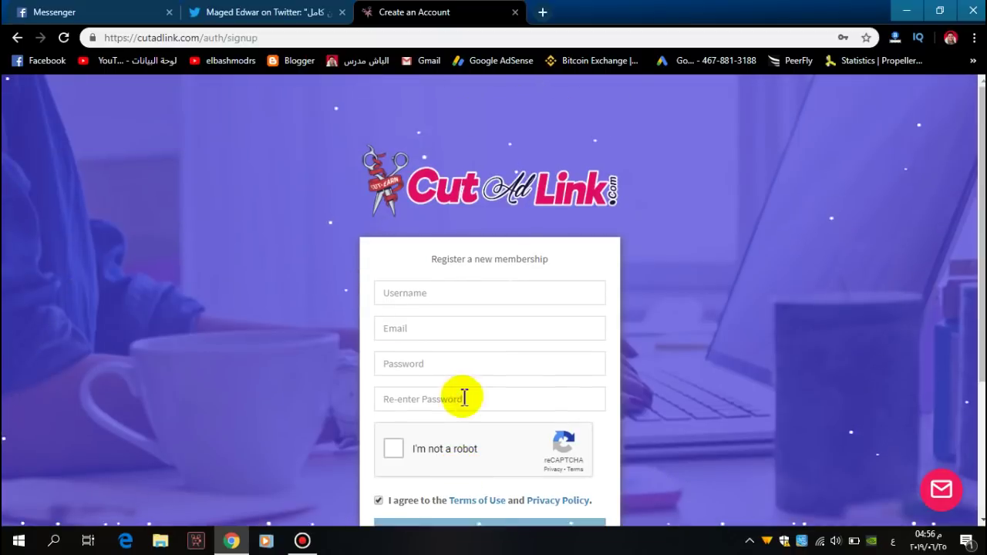
- Return to the Cutadlink home page and log in to the member account with the saved username and password
{"action": "left_click", "coordinate": [489, 208]}
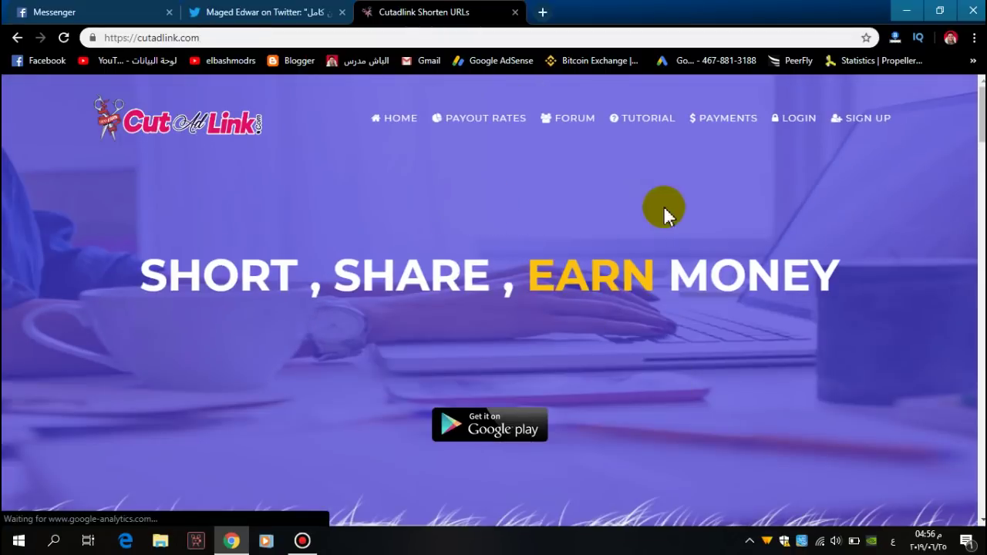
{"action": "left_click", "coordinate": [788, 123]}
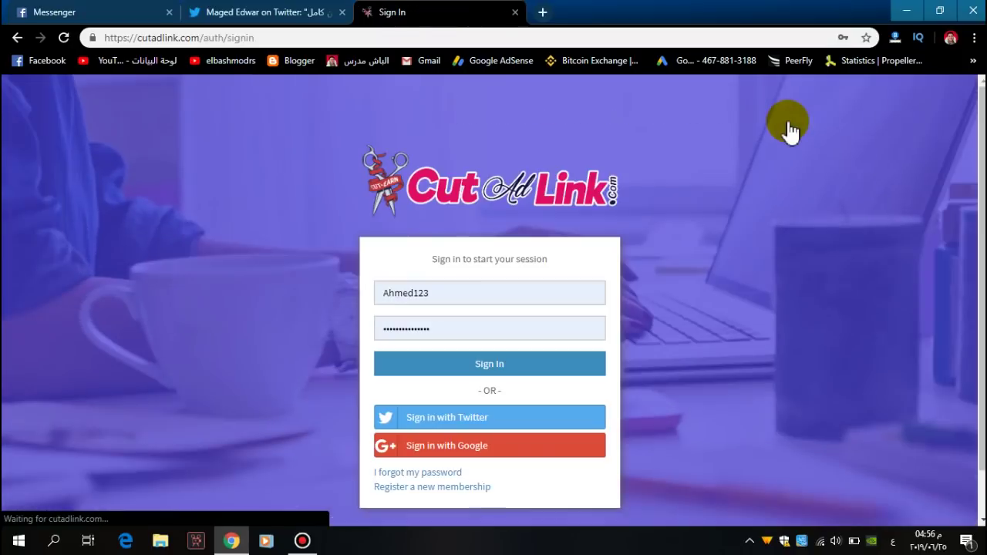
{"action": "scroll", "coordinate": [777, 147], "scroll_direction": "down", "scroll_amount": 1}
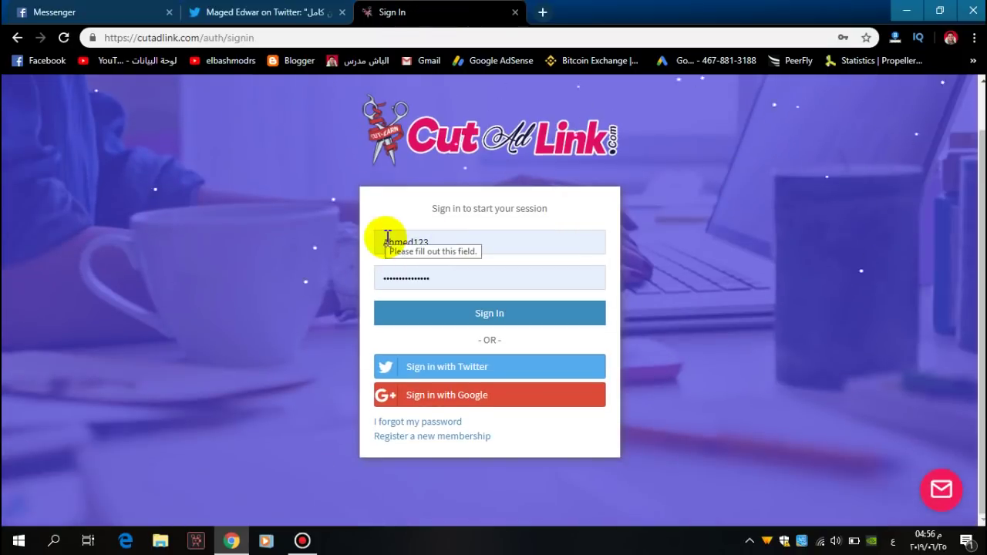
{"action": "double_click", "coordinate": [407, 279]}
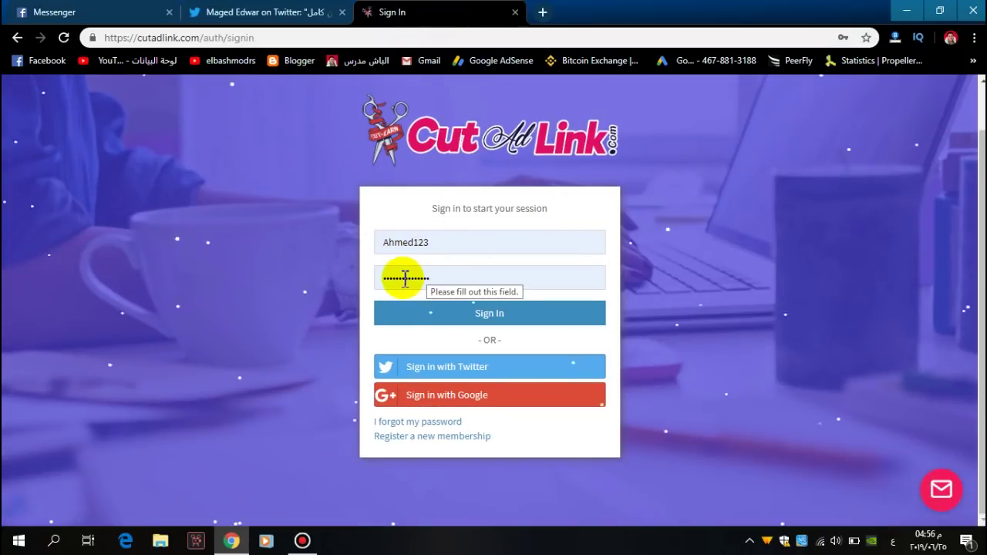
{"action": "left_click", "coordinate": [489, 324]}
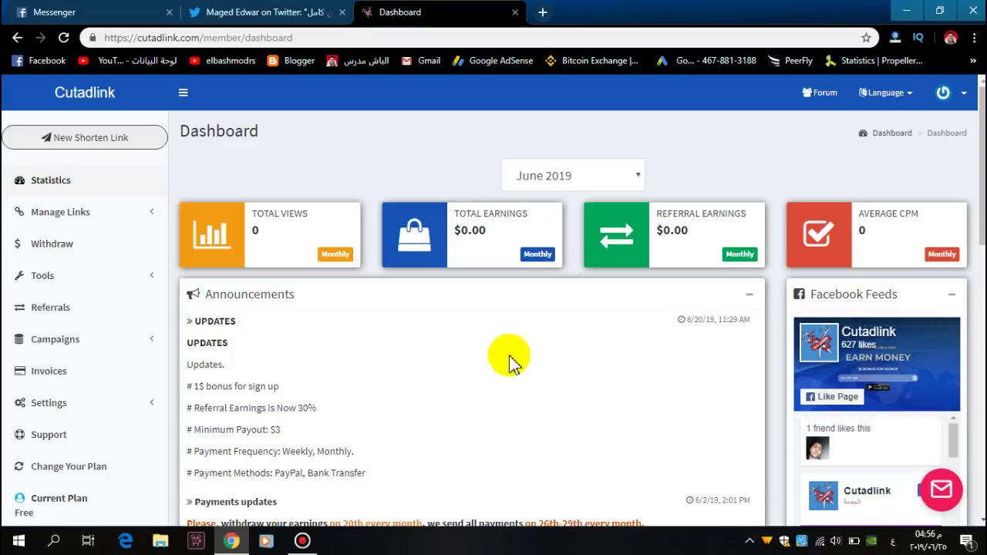
- Read the dashboard announcements on the sign-up bonus, referral earnings, minimum payout, payment frequency and payment methods
{"action": "scroll", "coordinate": [509, 362], "scroll_direction": "down", "scroll_amount": 2}
{"action": "left_click_drag", "start_coordinate": [198, 243], "coordinate": [239, 244]}
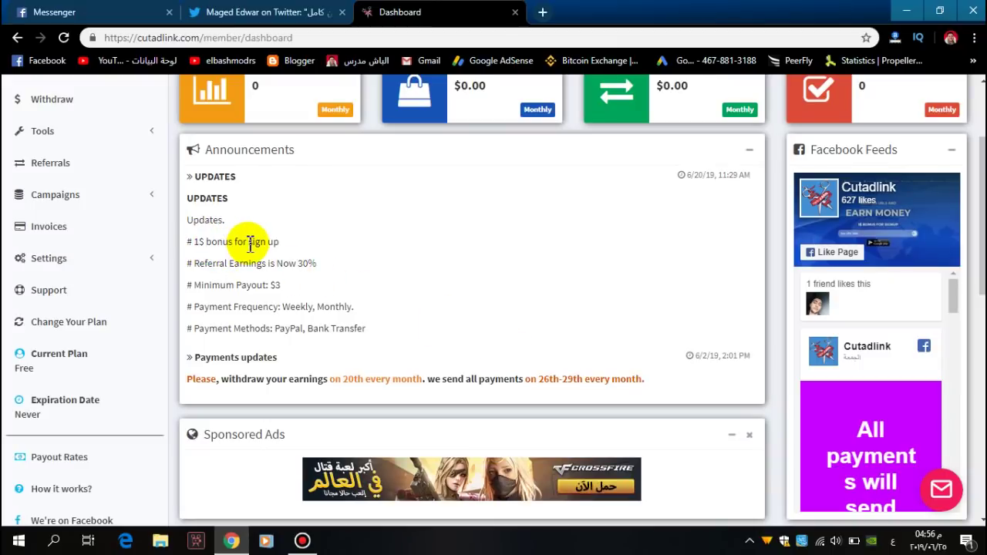
{"action": "left_click_drag", "start_coordinate": [296, 263], "coordinate": [335, 269]}
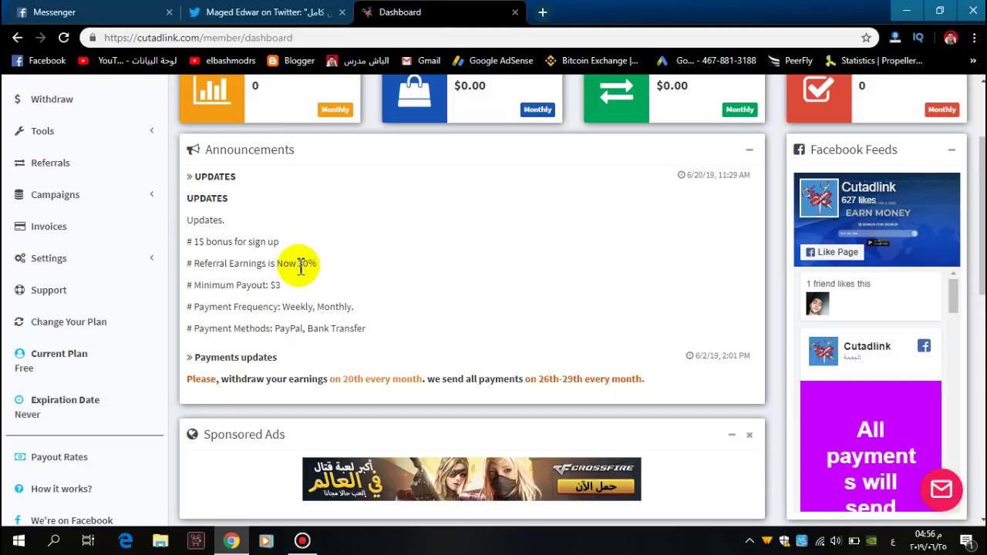
{"action": "left_click_drag", "start_coordinate": [299, 264], "coordinate": [318, 266]}
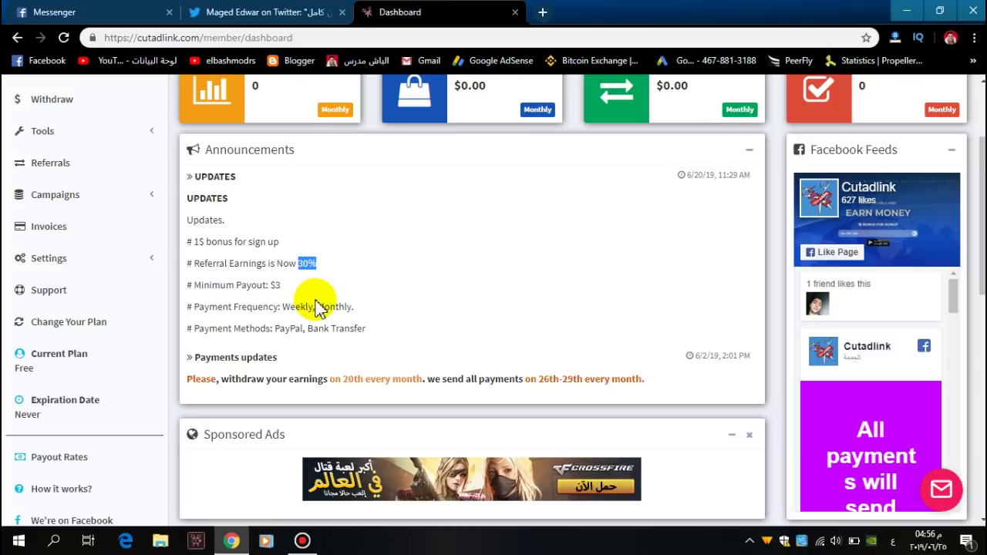
{"action": "left_click_drag", "start_coordinate": [268, 286], "coordinate": [290, 291]}
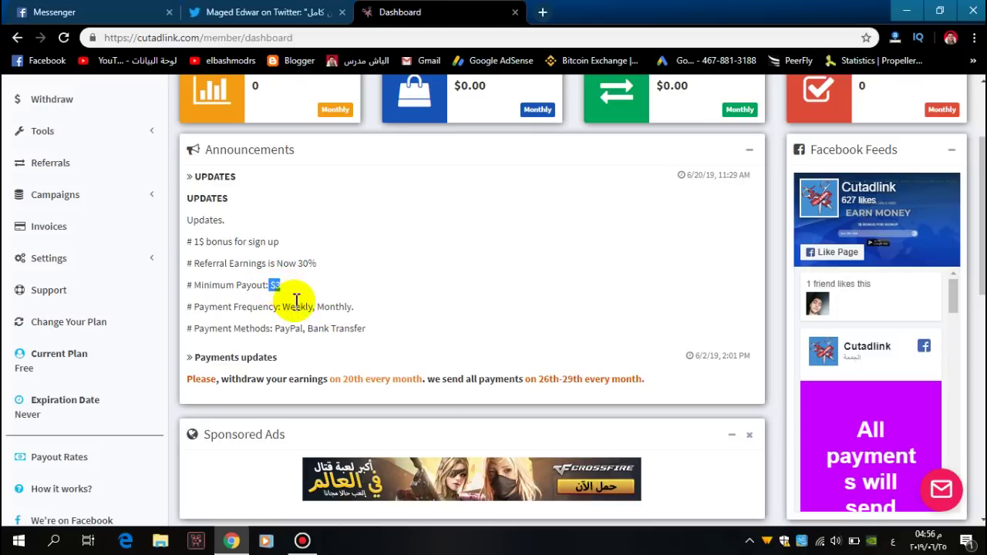
{"action": "left_click", "coordinate": [275, 312]}
{"action": "left_click_drag", "start_coordinate": [282, 307], "coordinate": [375, 339]}
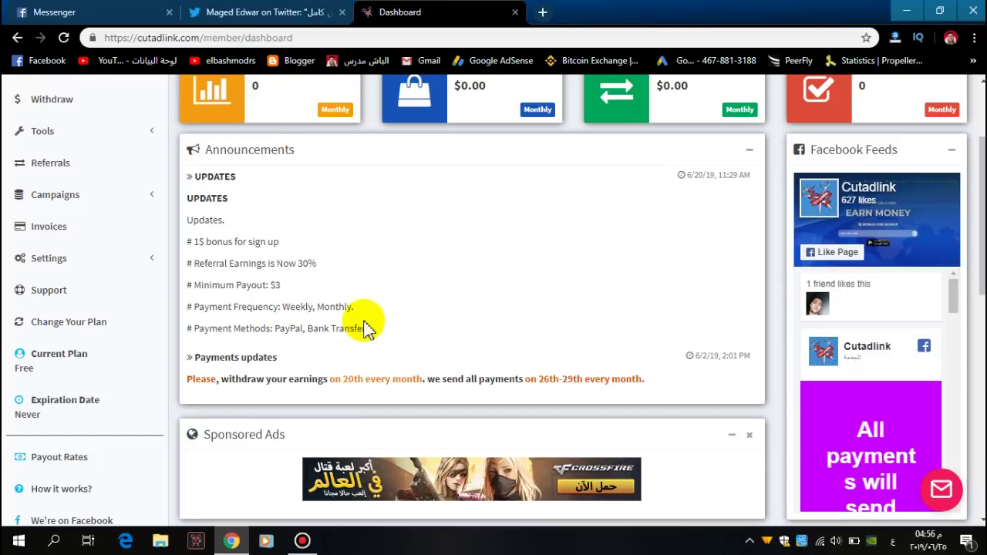
- Open the Withdraw Funds page and check the account's available balance
{"action": "scroll", "coordinate": [363, 324], "scroll_direction": "up", "scroll_amount": 1}
{"action": "left_click", "coordinate": [121, 187]}
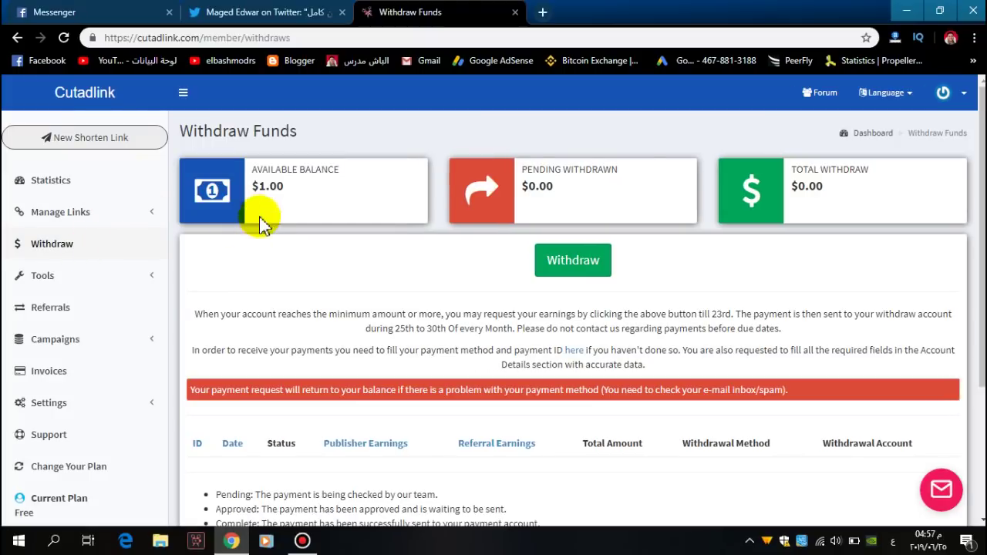
{"action": "left_click_drag", "start_coordinate": [260, 186], "coordinate": [291, 189]}
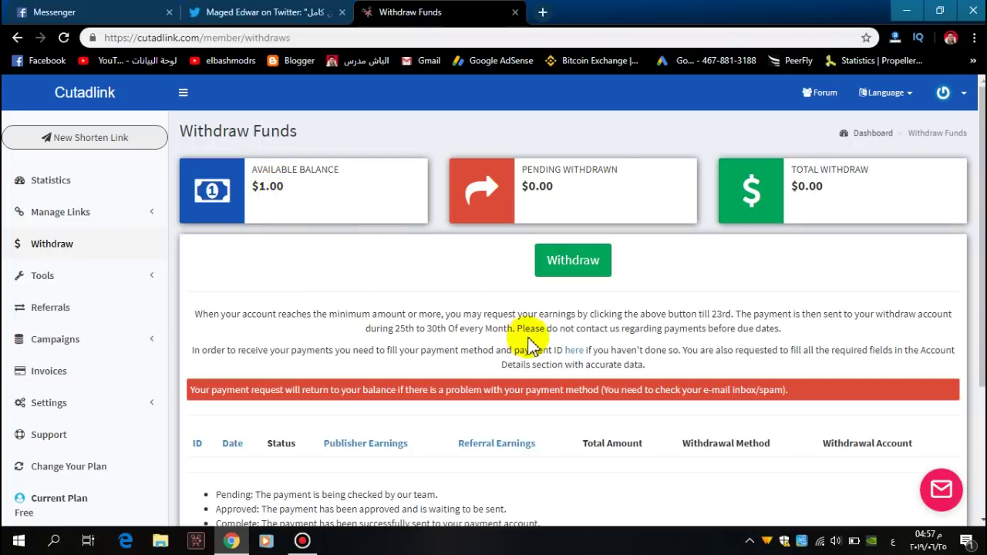
- Open the profile page linked in the payment method instructions and review the billing address fields and country choices
{"action": "left_click", "coordinate": [573, 353]}
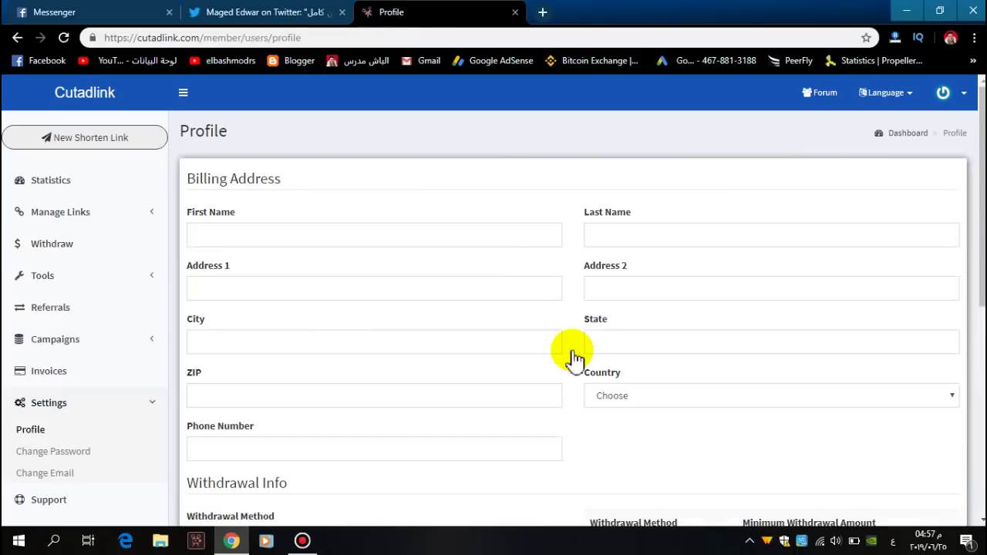
{"action": "scroll", "coordinate": [636, 274], "scroll_direction": "down", "scroll_amount": 1}
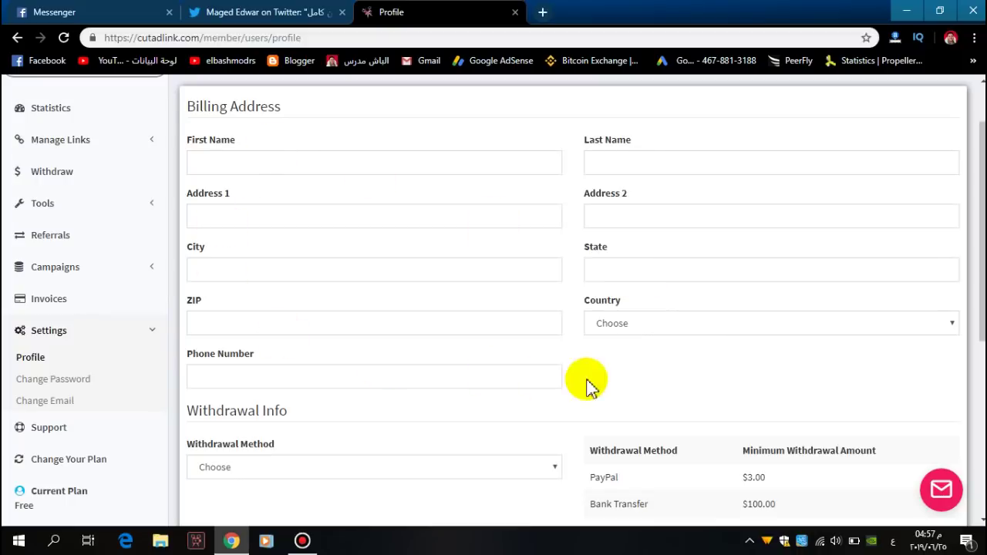
{"action": "left_click", "coordinate": [624, 339]}
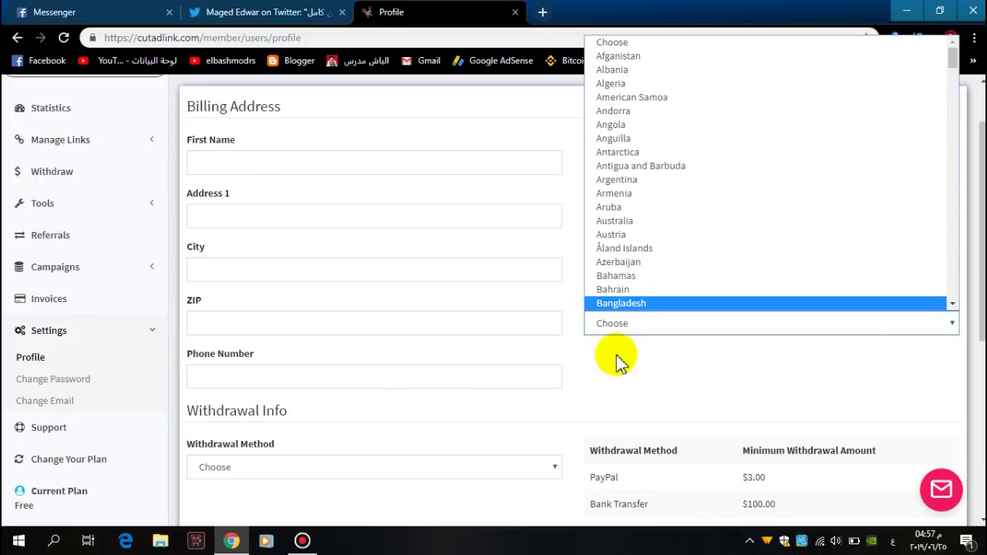
{"action": "left_click", "coordinate": [614, 369]}
- Set the withdrawal method to PayPal and check the minimum withdrawal amounts for PayPal, Bank Transfer and Western Union
{"action": "scroll", "coordinate": [514, 315], "scroll_direction": "down", "scroll_amount": 1}
{"action": "scroll", "coordinate": [502, 308], "scroll_direction": "down", "scroll_amount": 3}
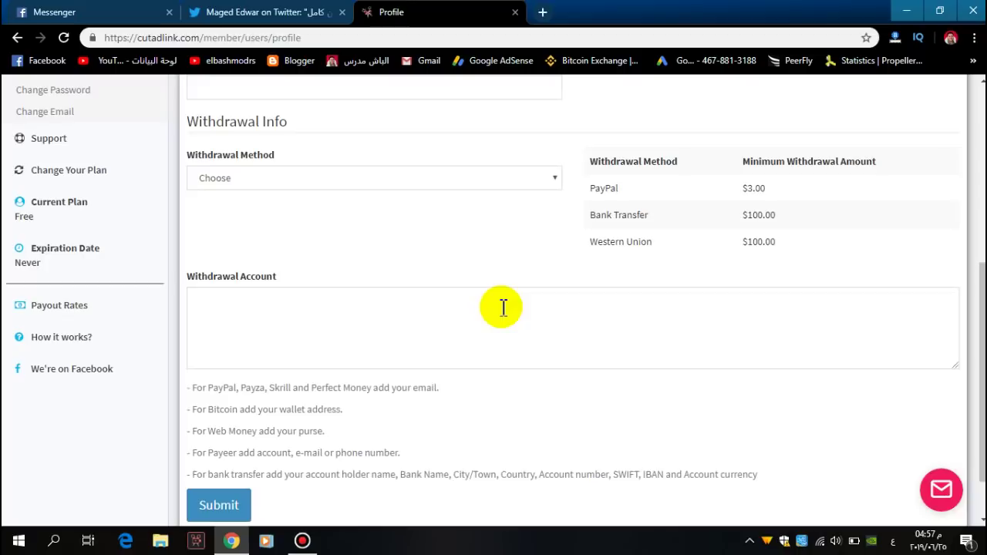
{"action": "left_click", "coordinate": [260, 178]}
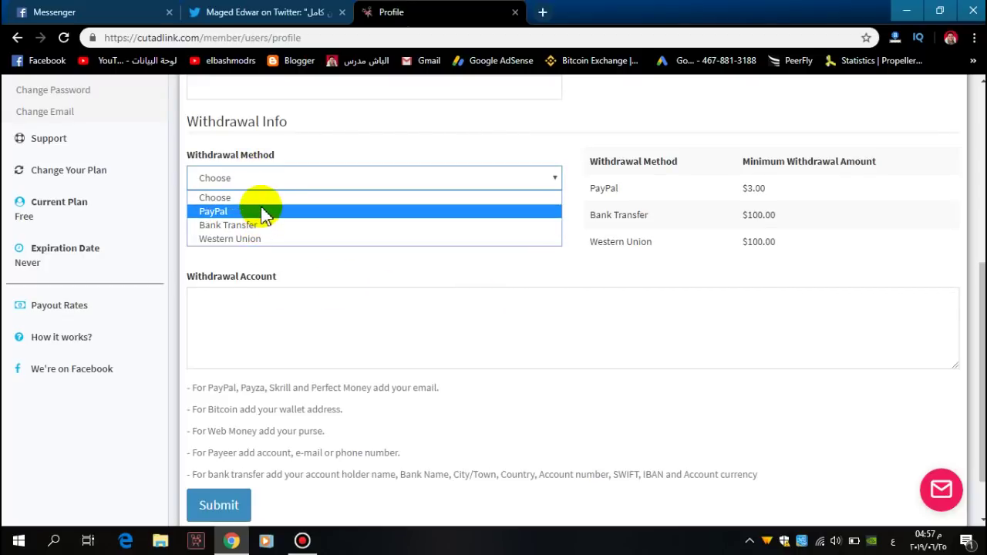
{"action": "left_click", "coordinate": [262, 213]}
{"action": "left_click_drag", "start_coordinate": [741, 188], "coordinate": [771, 214]}
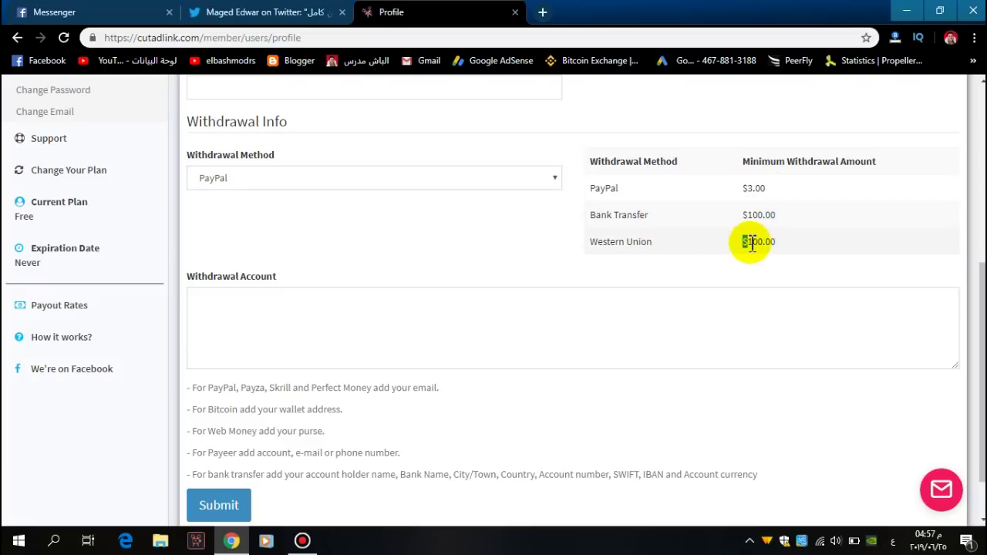
{"action": "left_click_drag", "start_coordinate": [750, 245], "coordinate": [767, 246]}
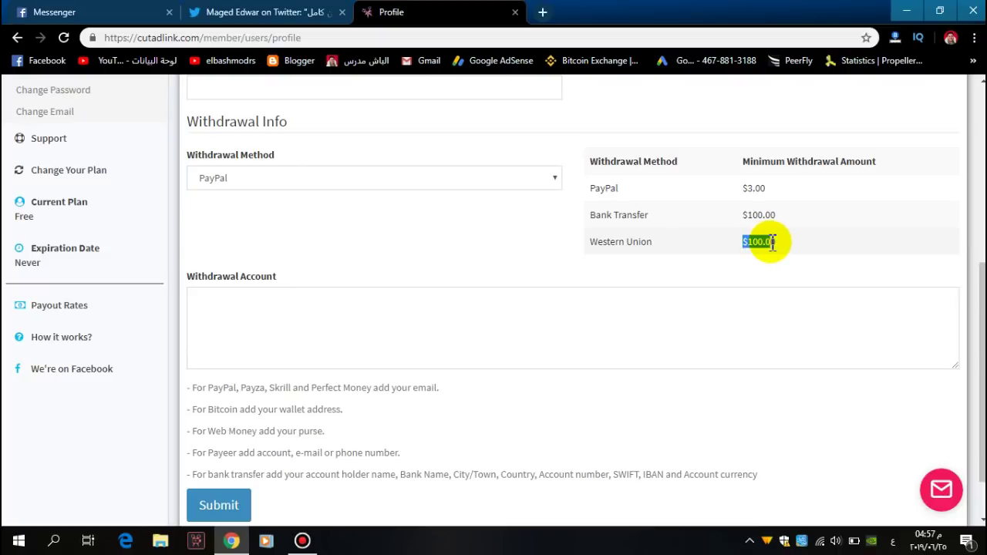
{"action": "left_click", "coordinate": [772, 243]}
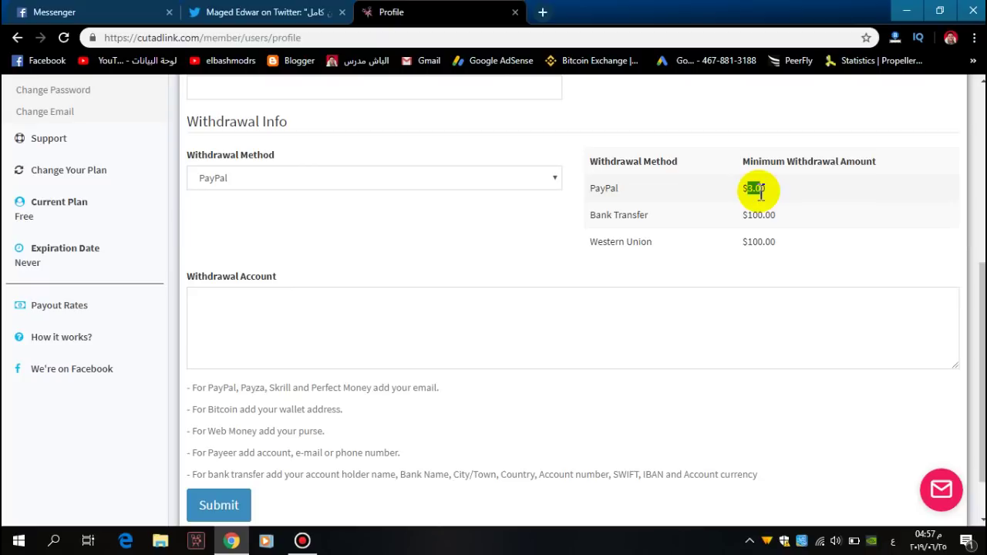
- Return from the profile page to the statistics dashboard and open the new short link form
{"action": "left_click", "coordinate": [759, 190]}
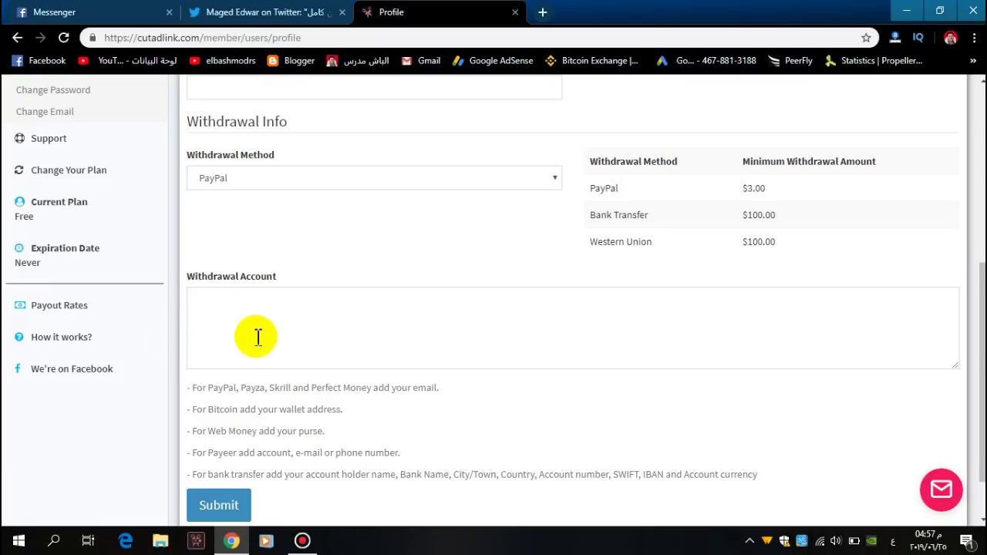
{"action": "scroll", "coordinate": [264, 390], "scroll_direction": "up", "scroll_amount": 3}
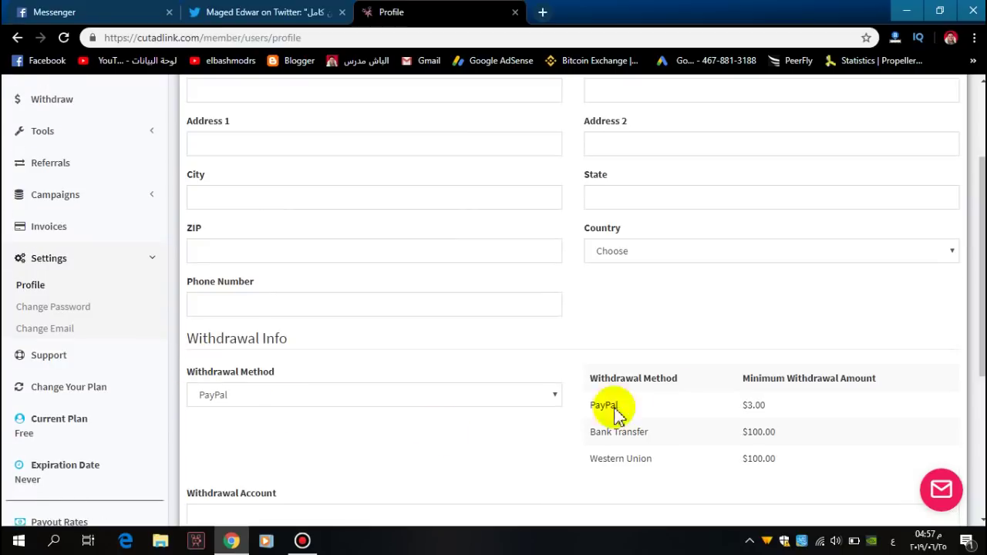
{"action": "scroll", "coordinate": [647, 455], "scroll_direction": "up", "scroll_amount": 2}
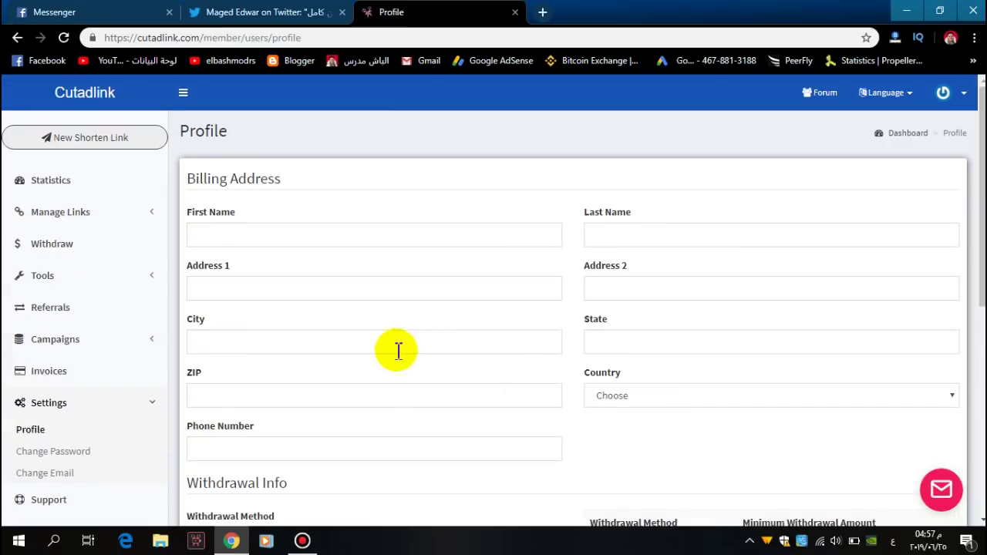
{"action": "left_click", "coordinate": [79, 184]}
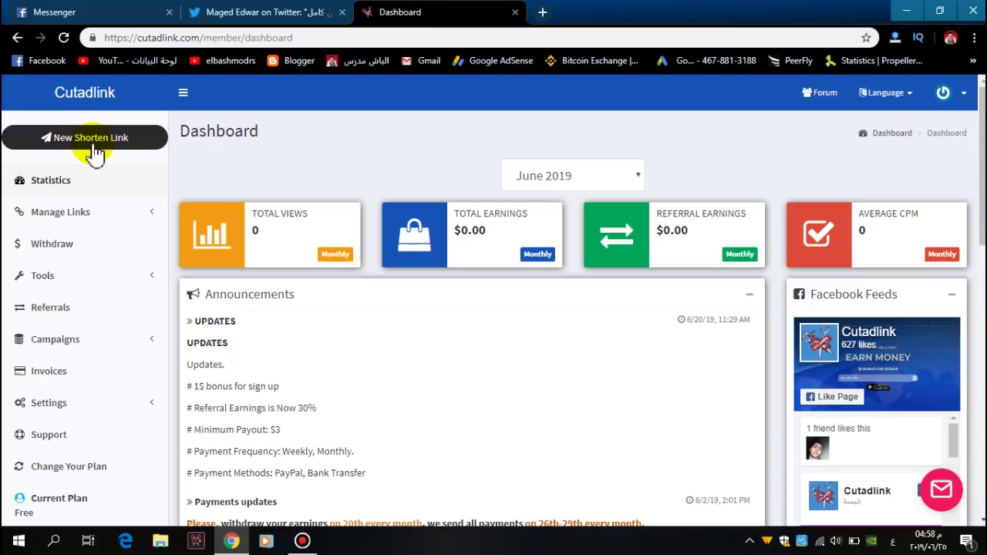
{"action": "left_click", "coordinate": [92, 147]}
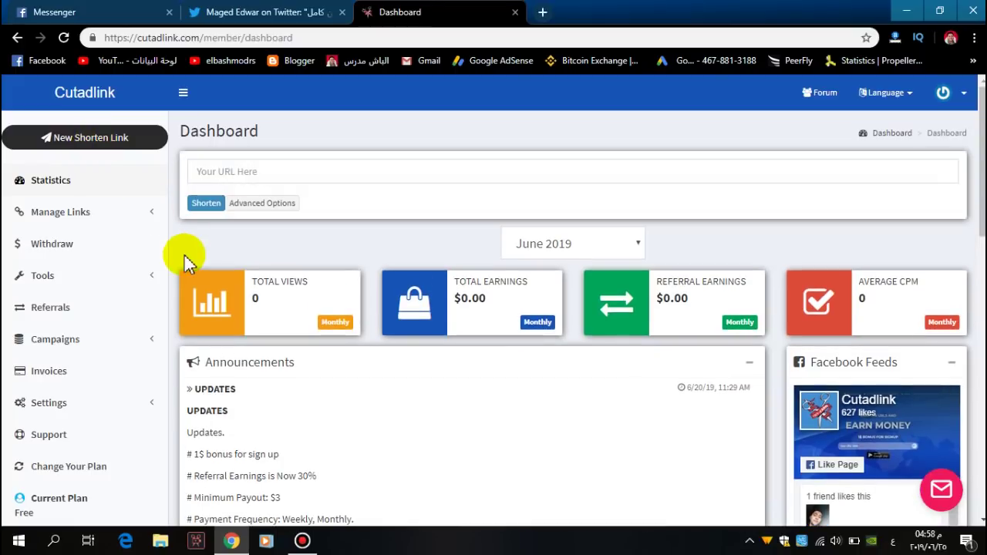
- Switch to the Twitter post and review how its full-movie titles are shared with shortened links and a poster image
{"action": "left_click", "coordinate": [247, 12]}
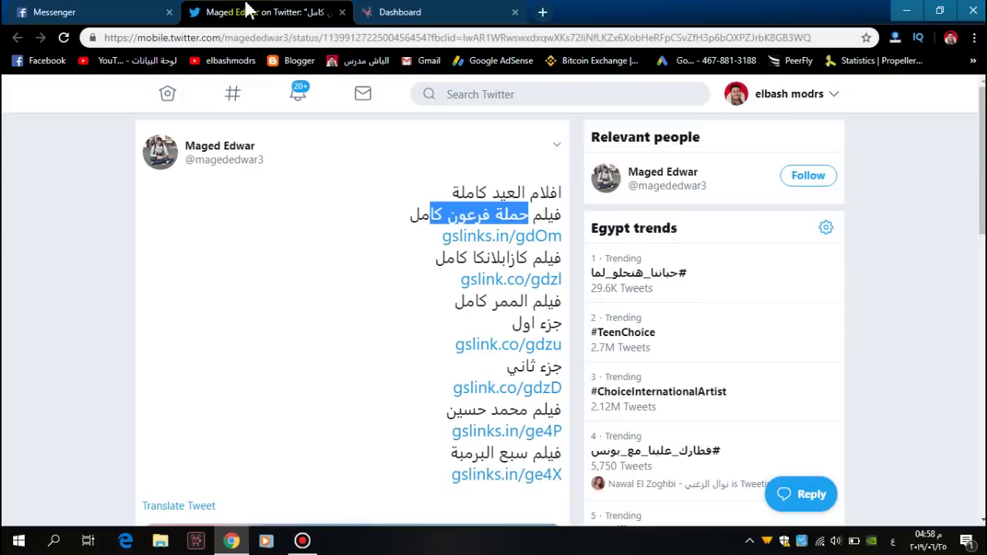
{"action": "left_click", "coordinate": [367, 222]}
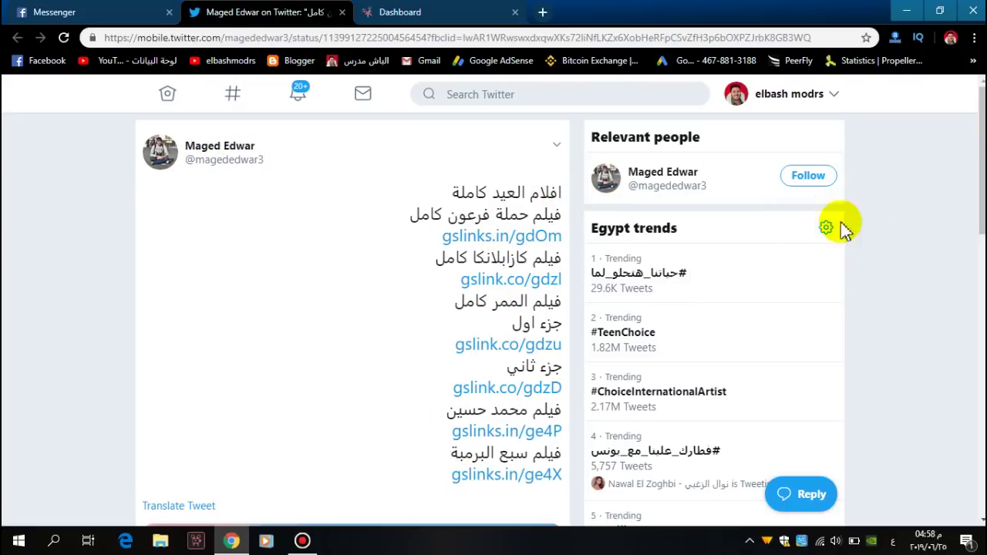
{"action": "scroll", "coordinate": [324, 238], "scroll_direction": "down", "scroll_amount": 5}
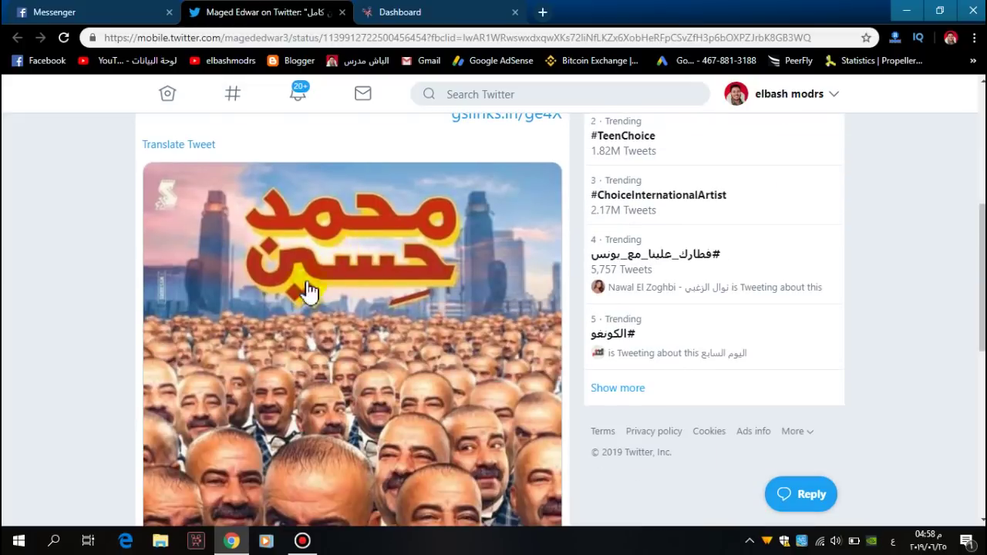
{"action": "scroll", "coordinate": [309, 286], "scroll_direction": "down", "scroll_amount": 3}
{"action": "scroll", "coordinate": [275, 221], "scroll_direction": "up", "scroll_amount": 4}
{"action": "scroll", "coordinate": [390, 348], "scroll_direction": "up", "scroll_amount": 4}
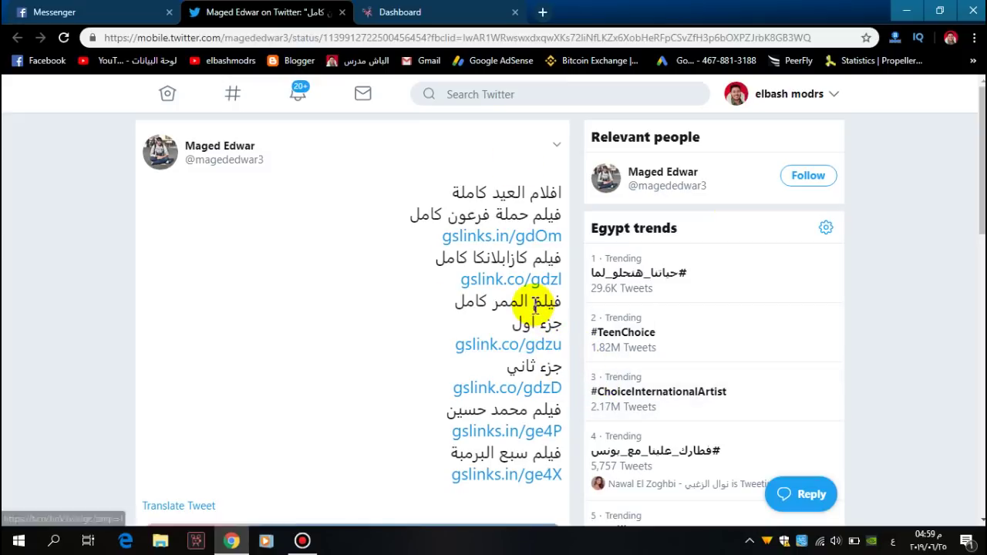
- Open the post's gslink.co/gdzu link in a new tab and bring up its GETSURL captcha page
{"action": "right_click", "coordinate": [525, 351]}
{"action": "left_click", "coordinate": [620, 354]}
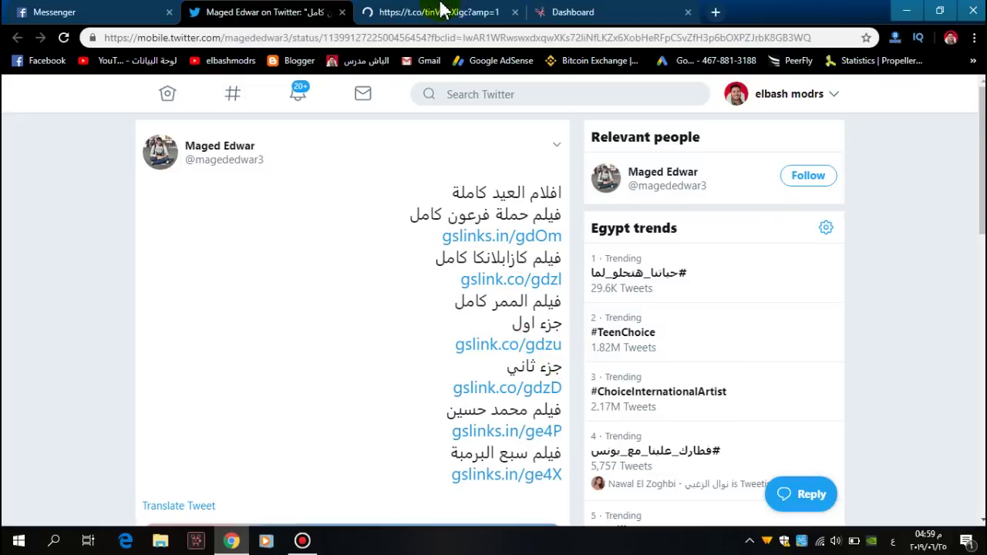
{"action": "left_click", "coordinate": [445, 17]}
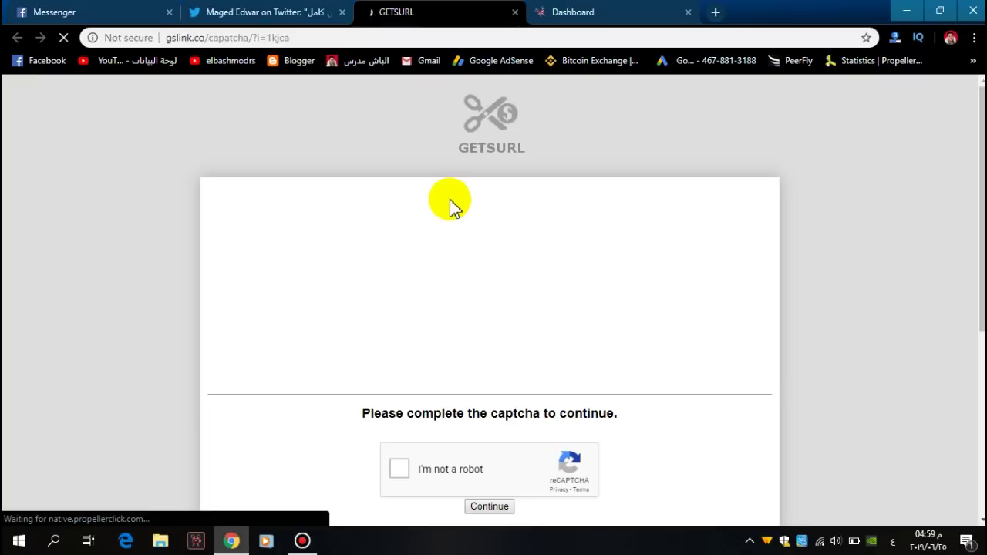
{"action": "left_click", "coordinate": [259, 12]}
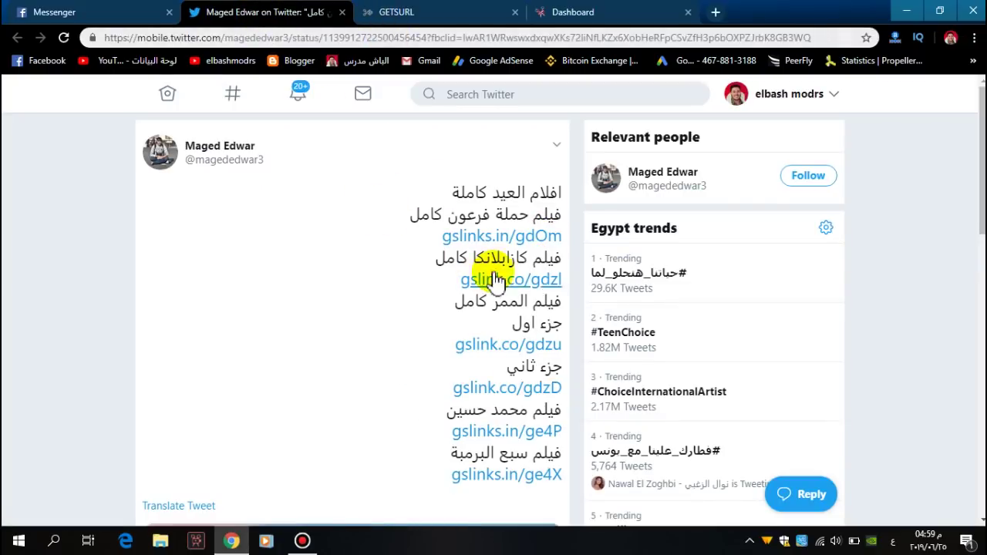
{"action": "left_click", "coordinate": [423, 14]}
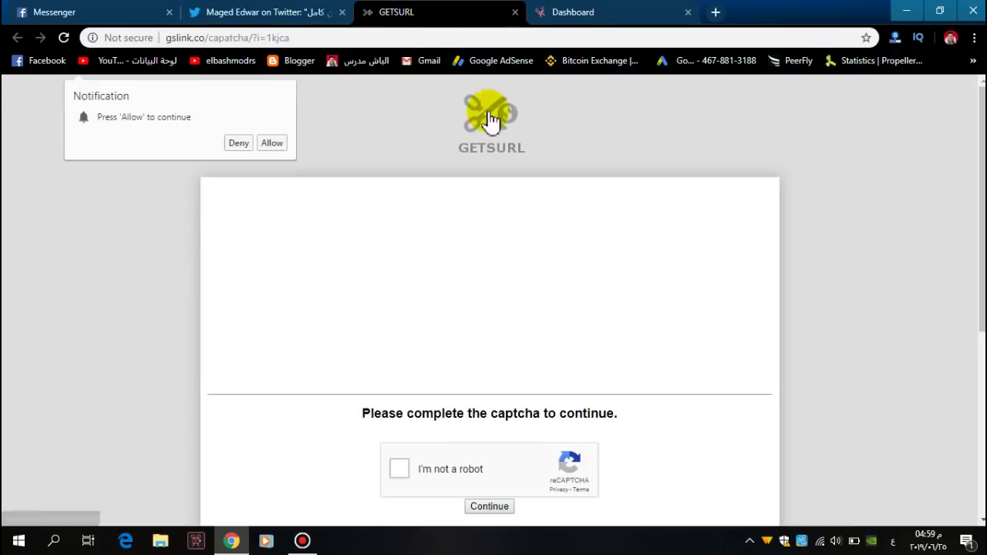
- Complete the GETSURL captcha and continue to the shortener's countdown page, ignoring the redirect ad tab
{"action": "scroll", "coordinate": [463, 308], "scroll_direction": "down", "scroll_amount": 1}
{"action": "left_click", "coordinate": [395, 398]}
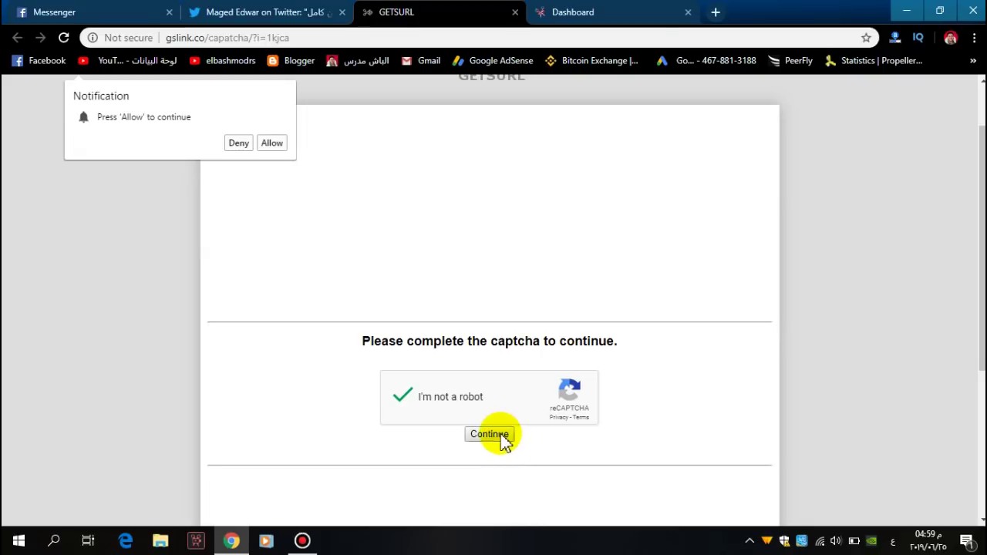
{"action": "left_click", "coordinate": [490, 434]}
{"action": "left_click", "coordinate": [381, 15]}
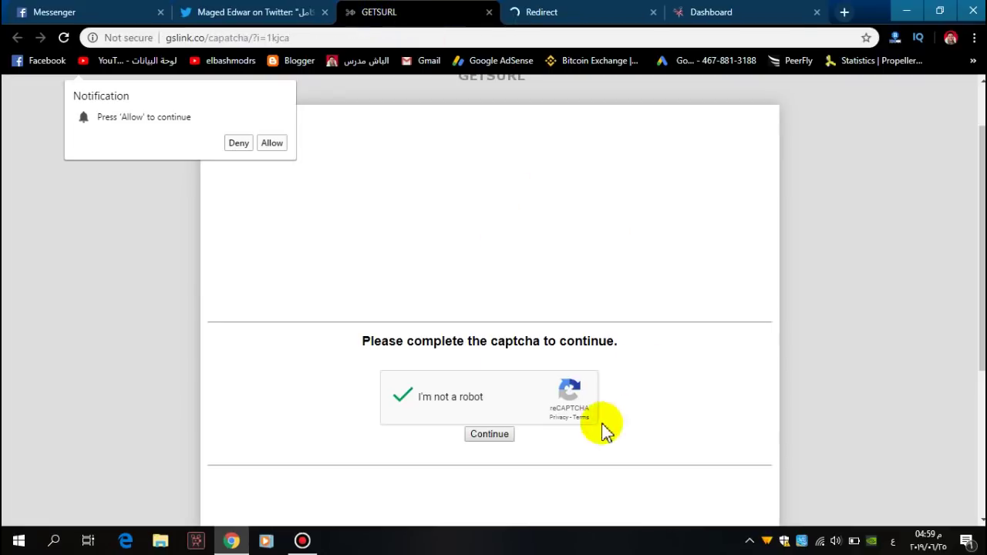
{"action": "left_click", "coordinate": [489, 434]}
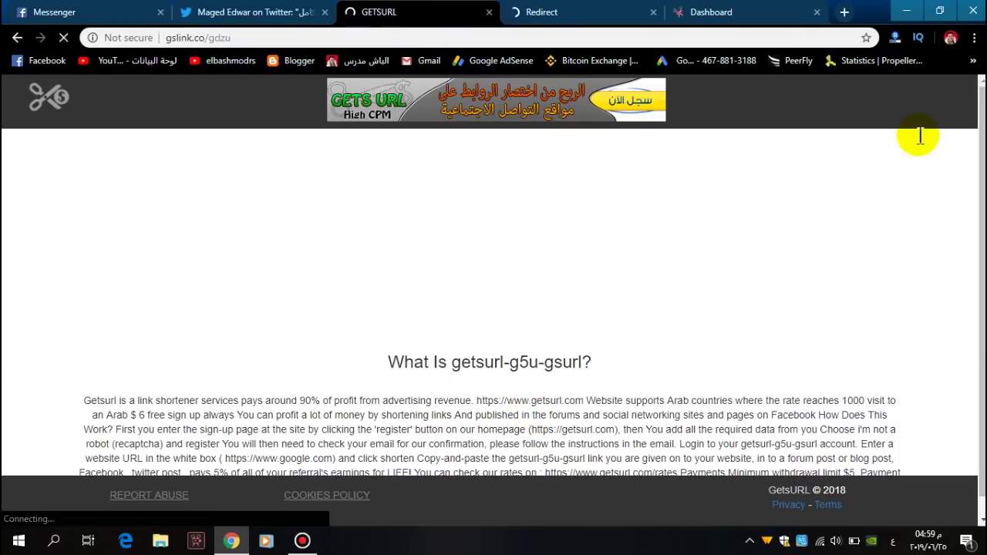
- Skip the shortener's waiting page to reach the aflam8k.com movie page, clearing the redirect tab, notification request and PDF Maker ad
{"action": "left_click", "coordinate": [653, 13]}
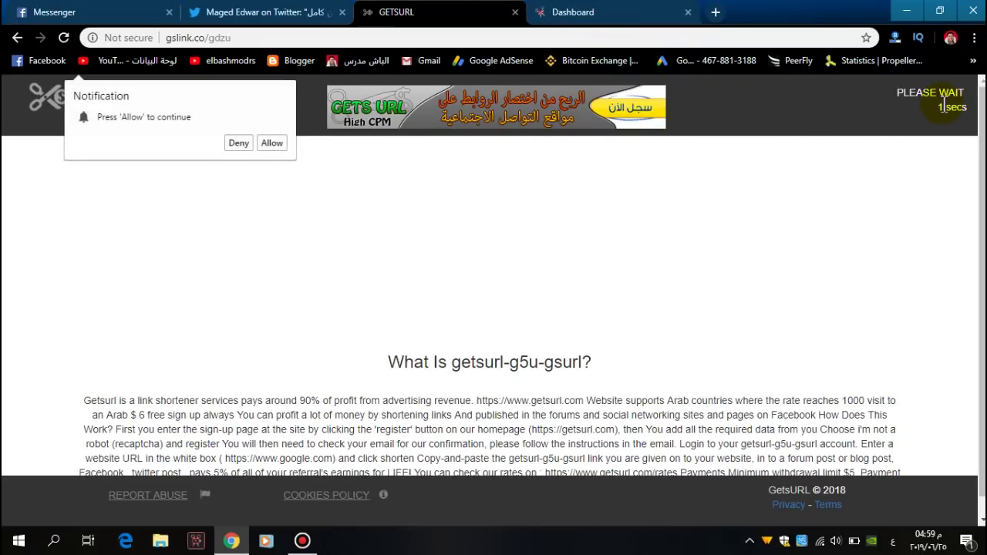
{"action": "left_click", "coordinate": [929, 97]}
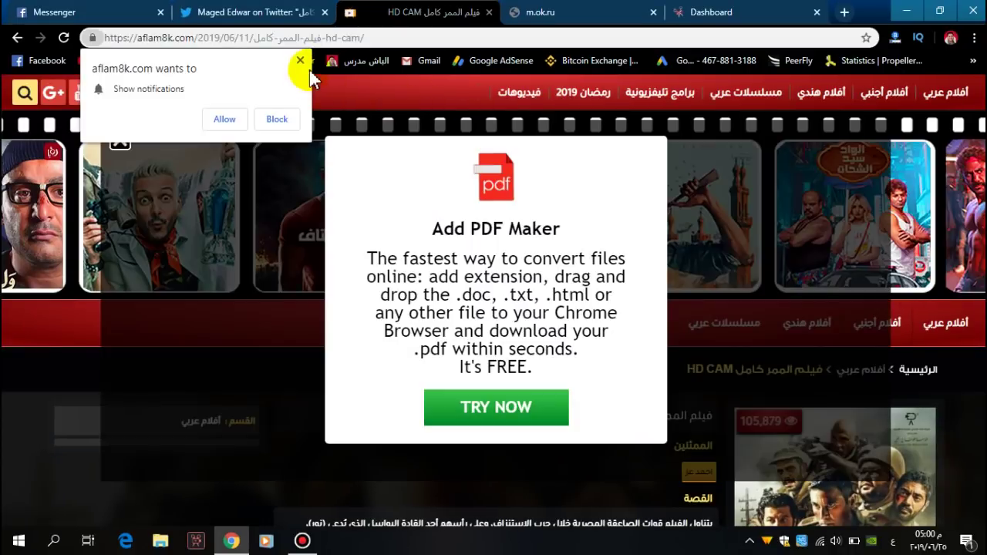
{"action": "left_click", "coordinate": [301, 60]}
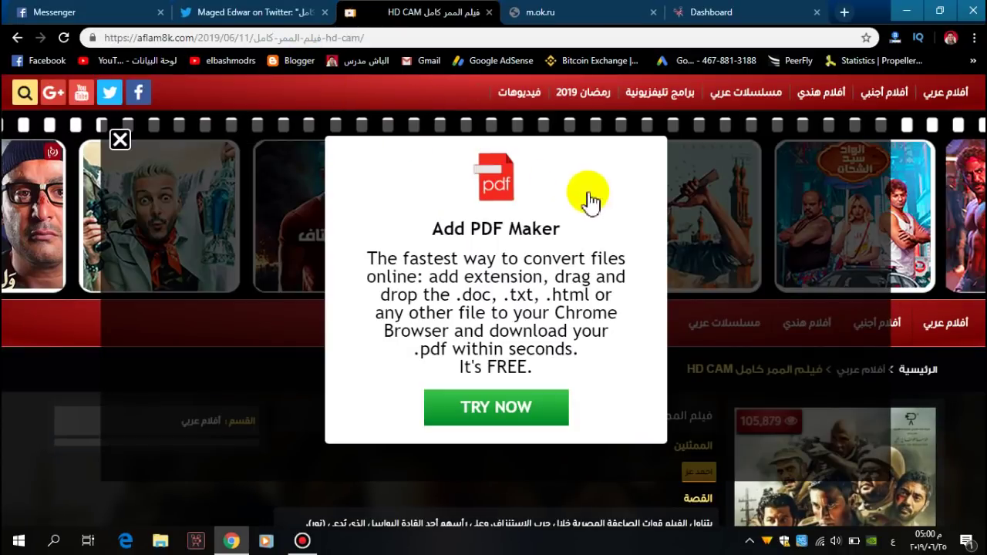
{"action": "left_click", "coordinate": [121, 140]}
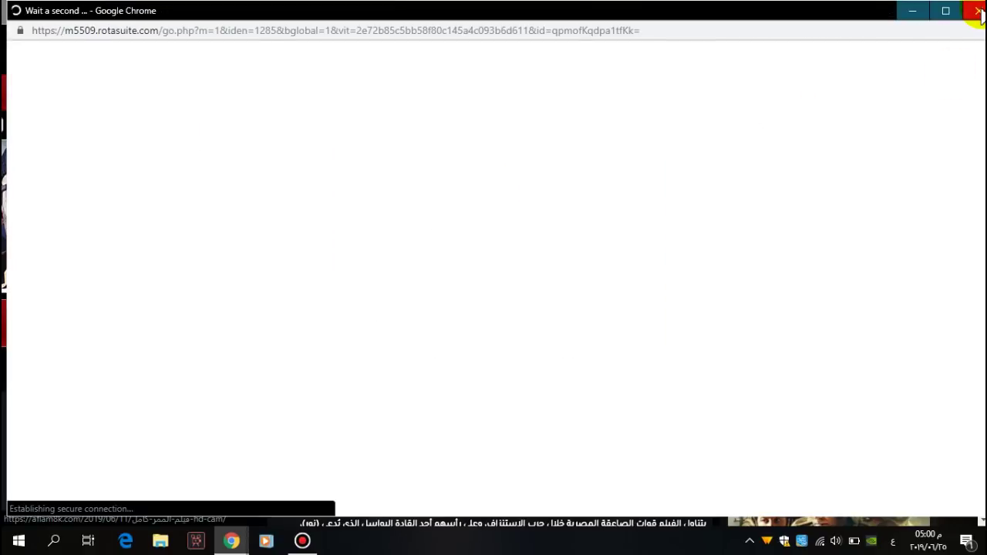
- Open the movie's direct viewing page and check its video player and server choices
{"action": "scroll", "coordinate": [401, 278], "scroll_direction": "down", "scroll_amount": 4}
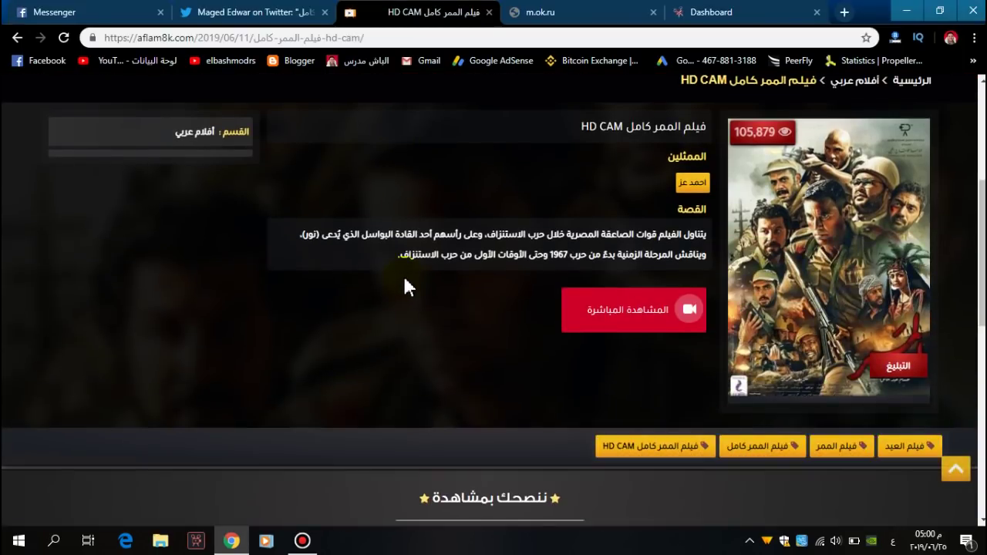
{"action": "left_click", "coordinate": [661, 310]}
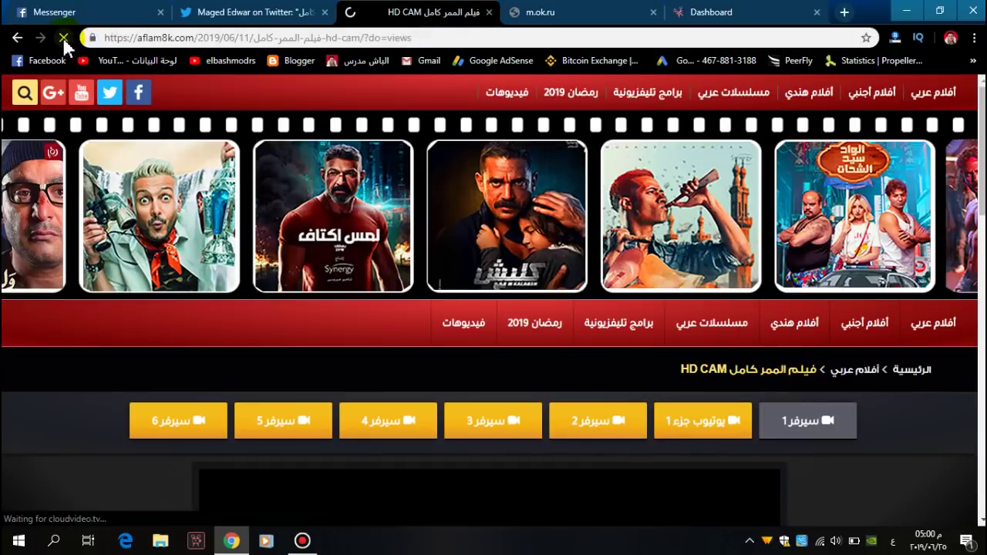
{"action": "scroll", "coordinate": [584, 266], "scroll_direction": "down", "scroll_amount": 5}
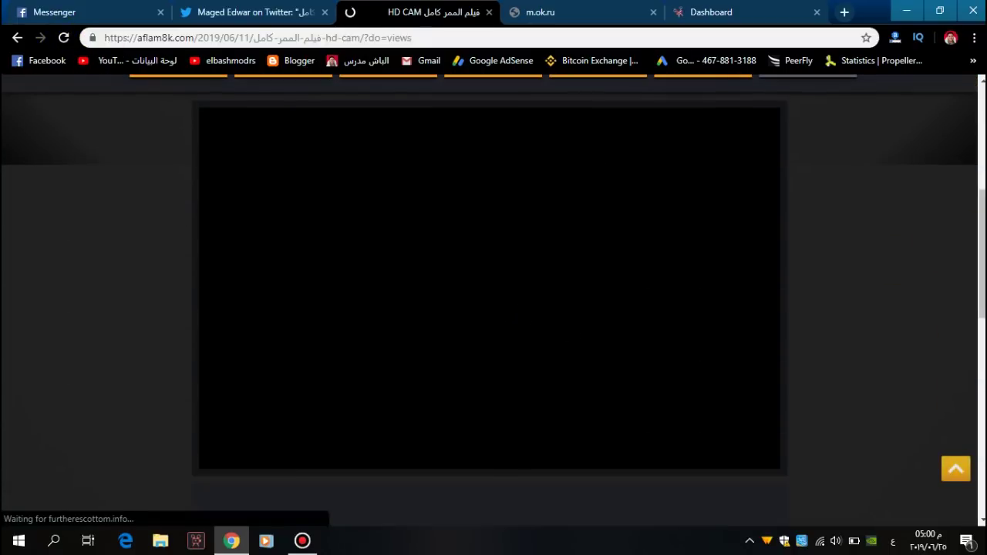
{"action": "left_click", "coordinate": [773, 162]}
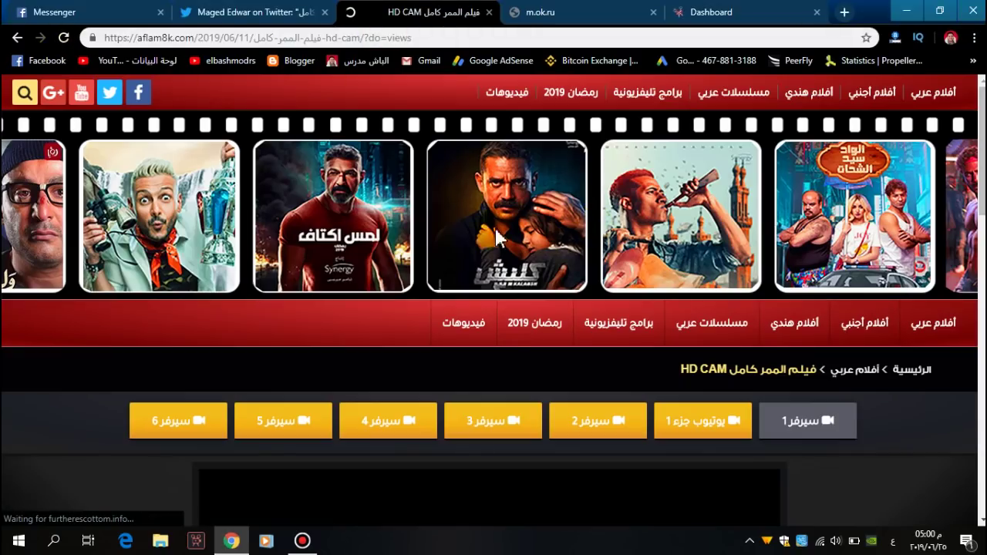
{"action": "scroll", "coordinate": [540, 333], "scroll_direction": "down", "scroll_amount": 3}
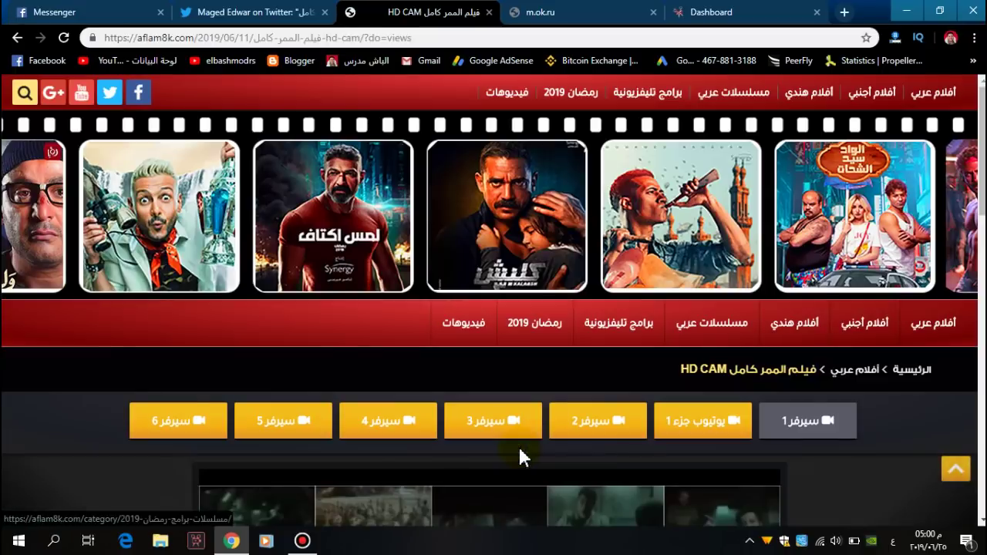
- Copy the movie viewing page's address, close the m.ok.ru ad tab and shorten the address on the Cutadlink dashboard
{"action": "right_click", "coordinate": [357, 39]}
{"action": "left_click", "coordinate": [424, 115]}
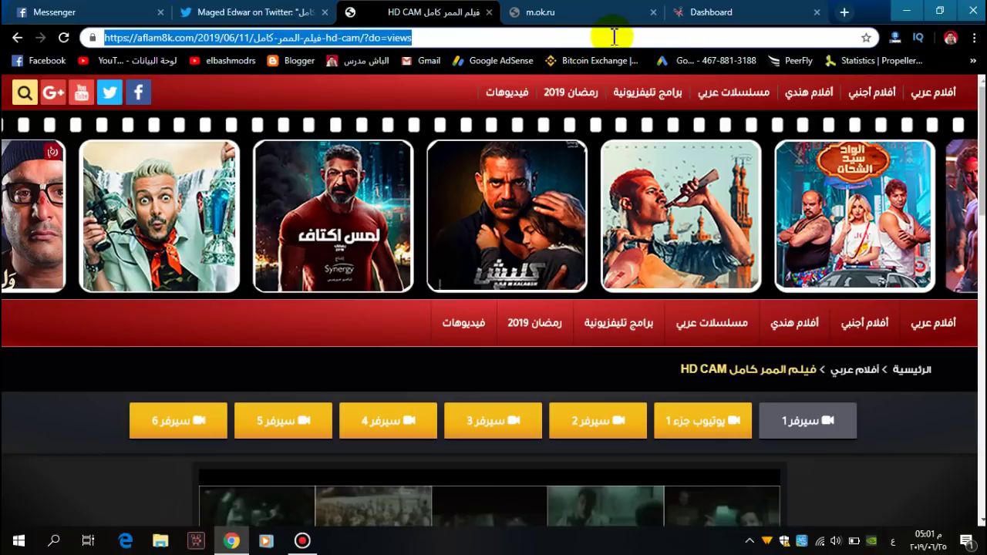
{"action": "left_click", "coordinate": [653, 12]}
{"action": "left_click", "coordinate": [594, 16]}
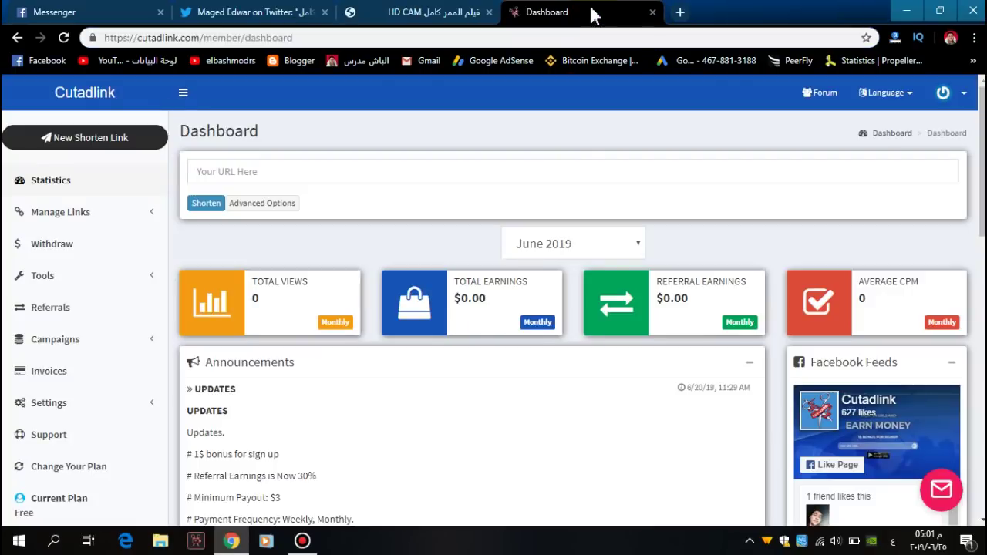
{"action": "right_click", "coordinate": [221, 175]}
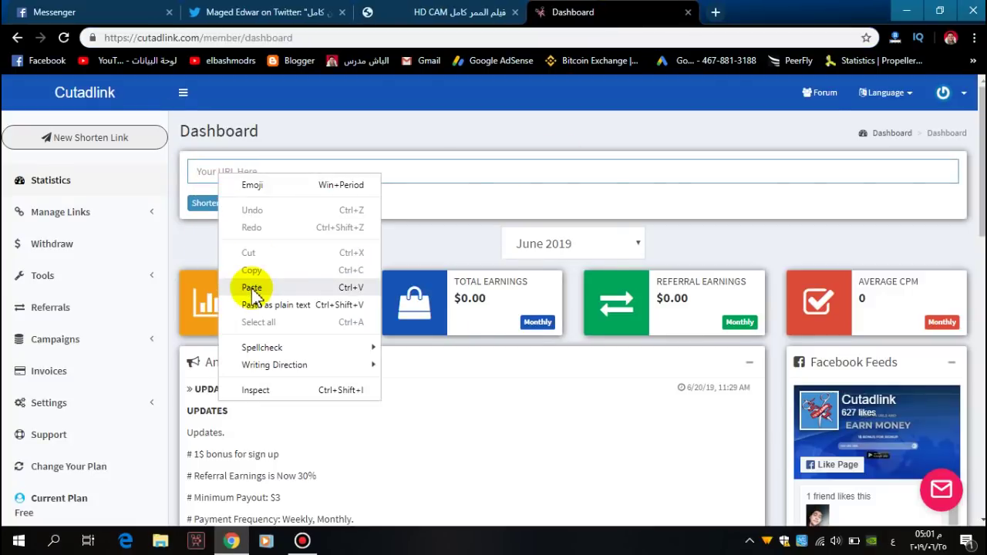
{"action": "left_click", "coordinate": [253, 287]}
{"action": "left_click", "coordinate": [207, 204]}
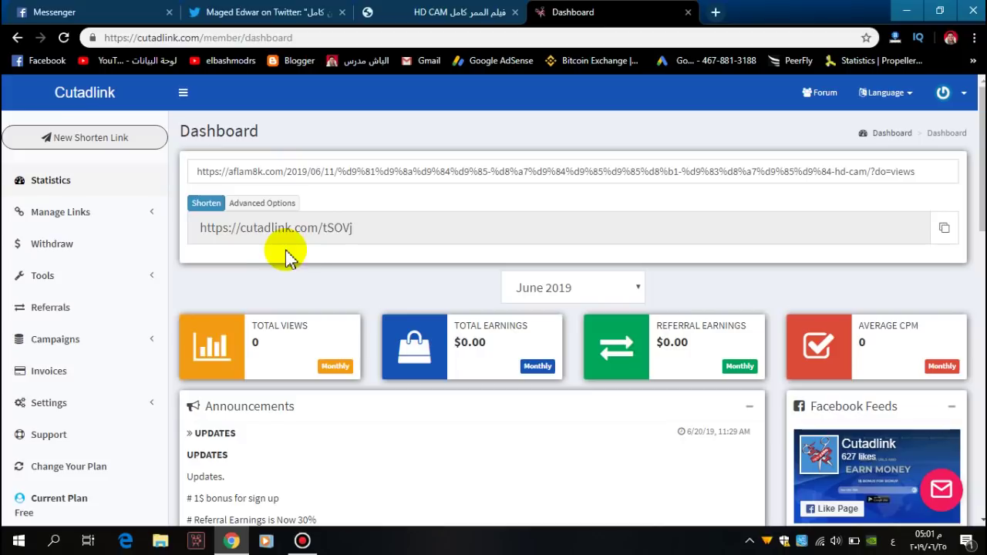
{"action": "left_click", "coordinate": [280, 232]}
{"action": "right_click", "coordinate": [276, 230]}
{"action": "left_click", "coordinate": [313, 241]}
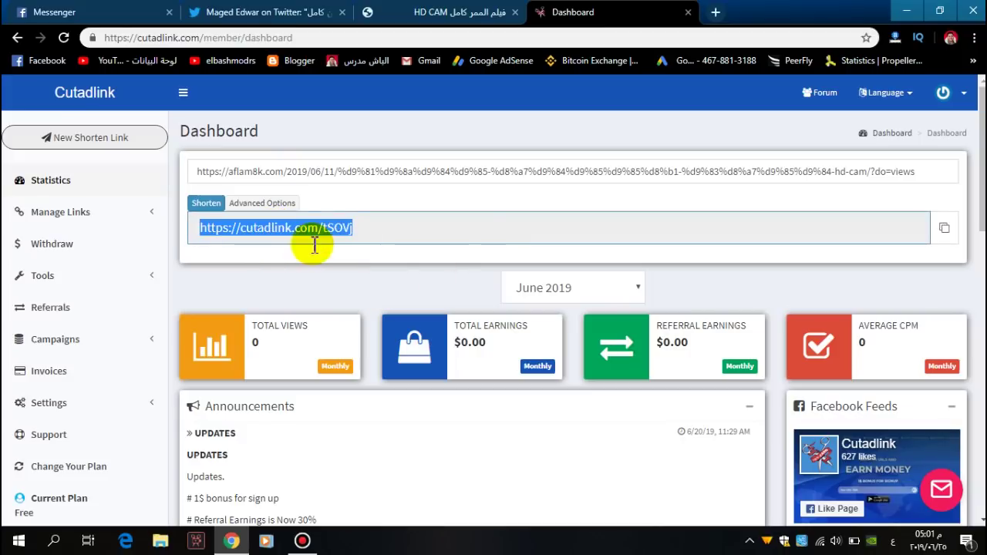
{"action": "left_click", "coordinate": [952, 235]}
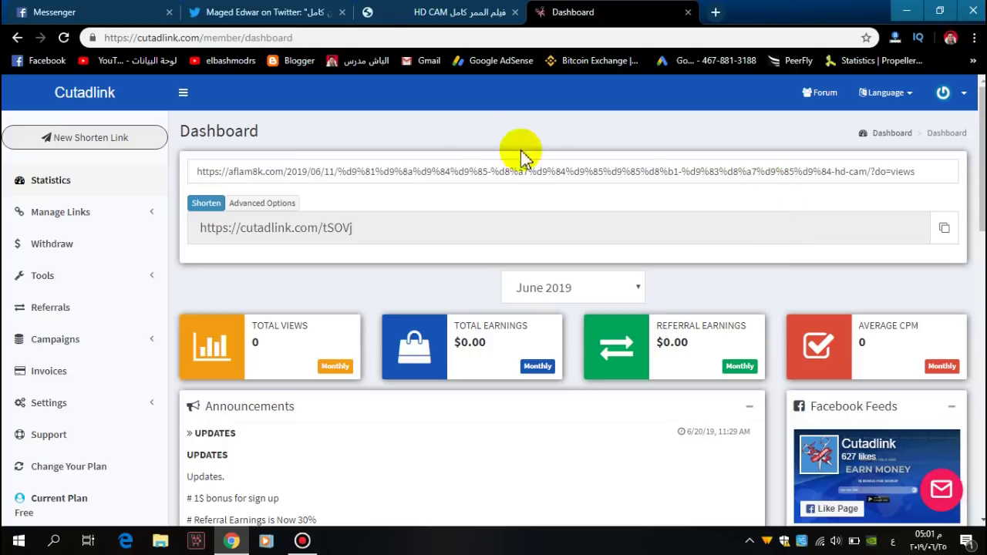
- Switch to Twitter, start a new tweet from the home page and confirm that the account's email address is correct
{"action": "left_click", "coordinate": [307, 17]}
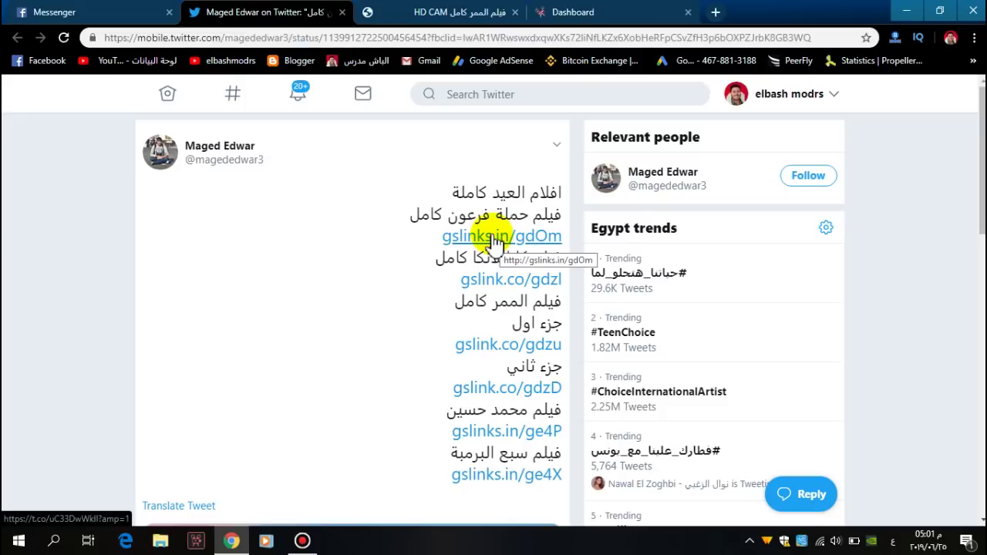
{"action": "left_click", "coordinate": [167, 93]}
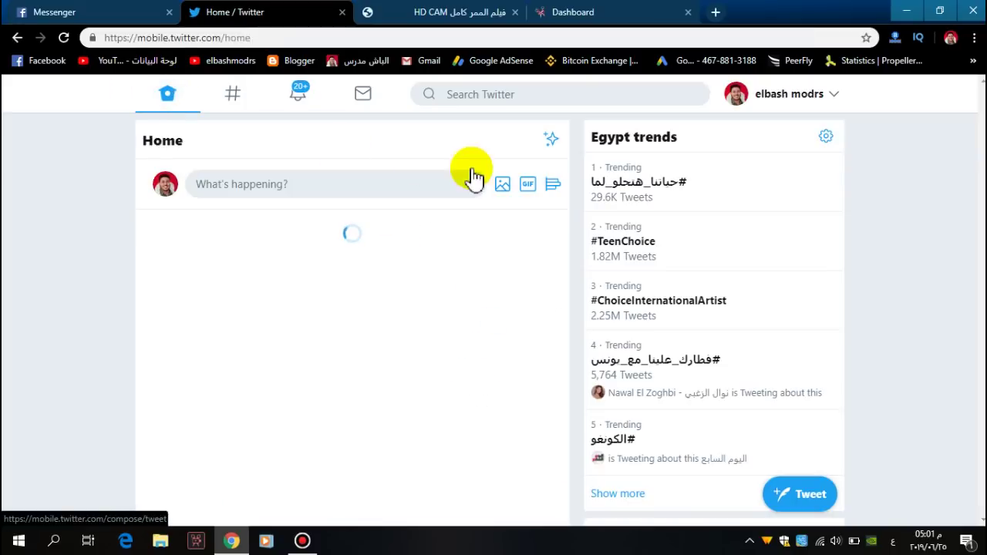
{"action": "left_click", "coordinate": [293, 185]}
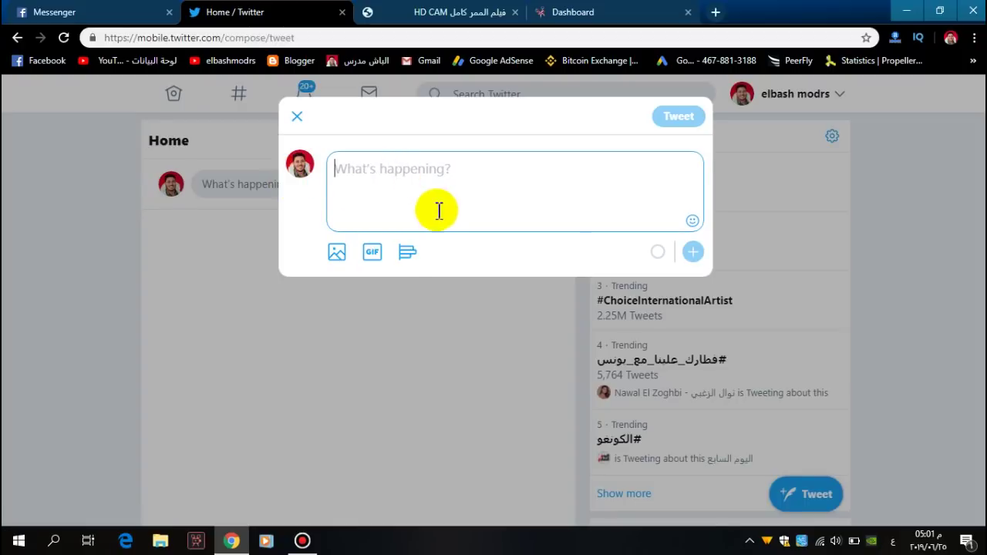
{"action": "right_click", "coordinate": [398, 182]}
{"action": "left_click", "coordinate": [382, 173]}
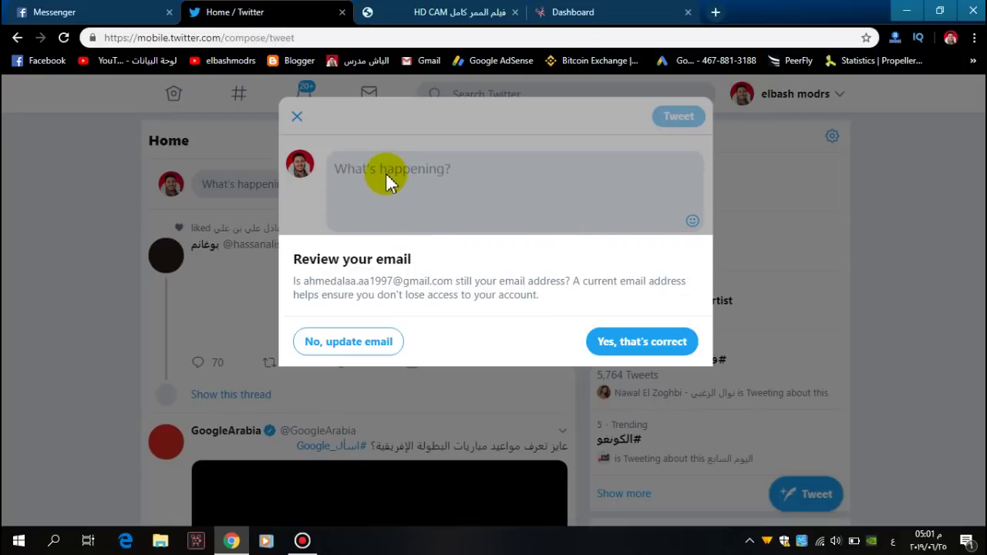
{"action": "left_click", "coordinate": [663, 349]}
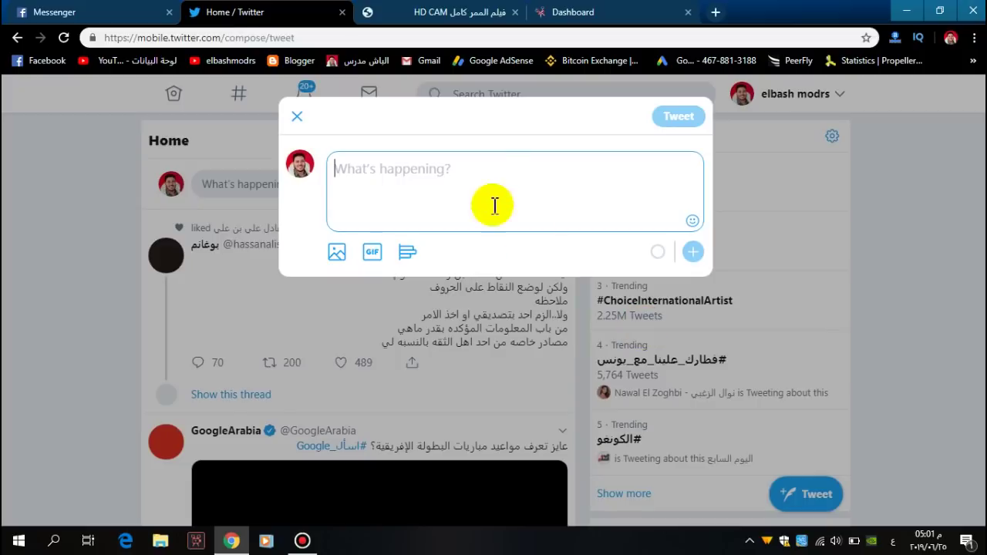
{"action": "type", "text": "فيلم الممر كامل بجودة عاليه"}
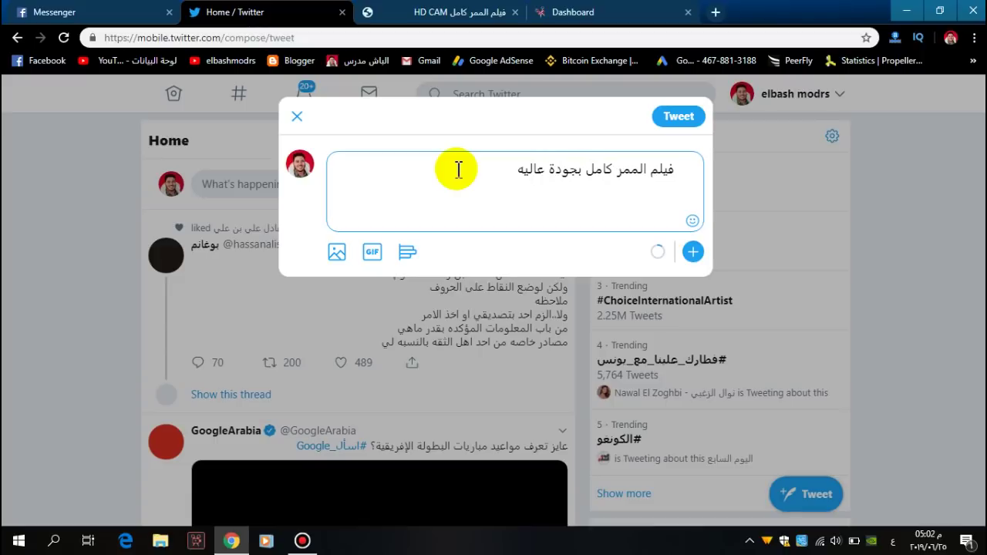
{"action": "key", "text": "ctrl+v"}
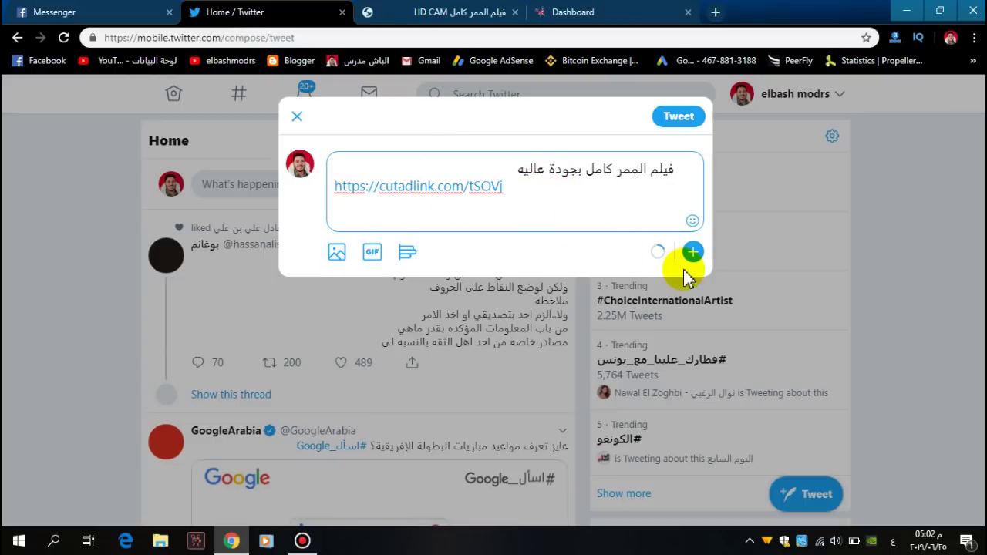
{"action": "left_click", "coordinate": [678, 120]}
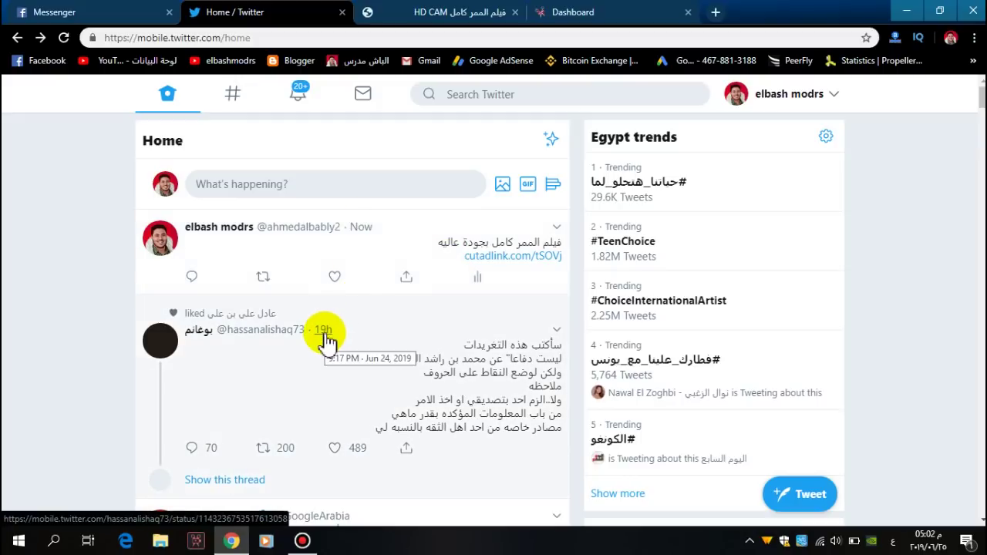
- Open the newly posted tweet on its own page, look over its movie preview card and copy the tweet's address
{"action": "left_click", "coordinate": [360, 233]}
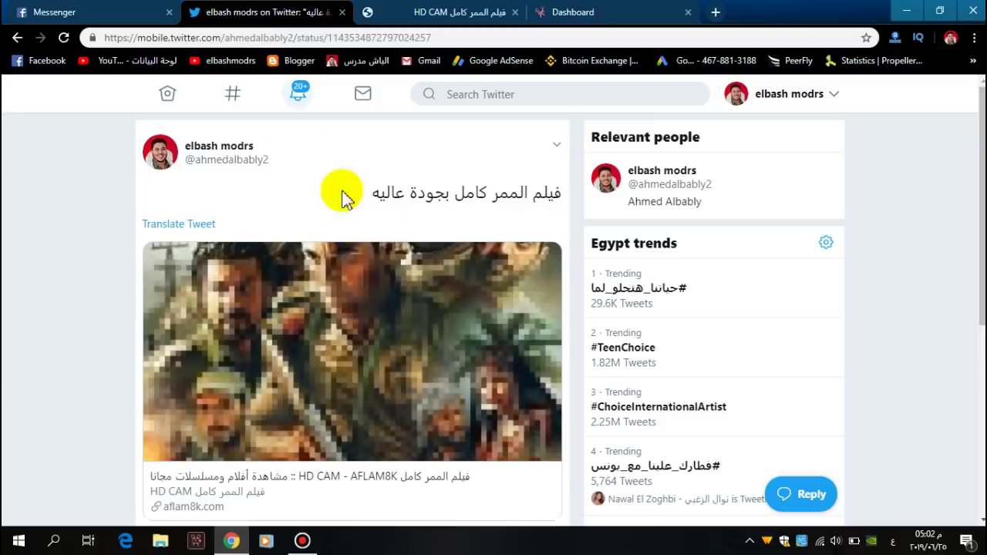
{"action": "scroll", "coordinate": [403, 313], "scroll_direction": "down", "scroll_amount": 5}
{"action": "scroll", "coordinate": [313, 320], "scroll_direction": "up", "scroll_amount": 5}
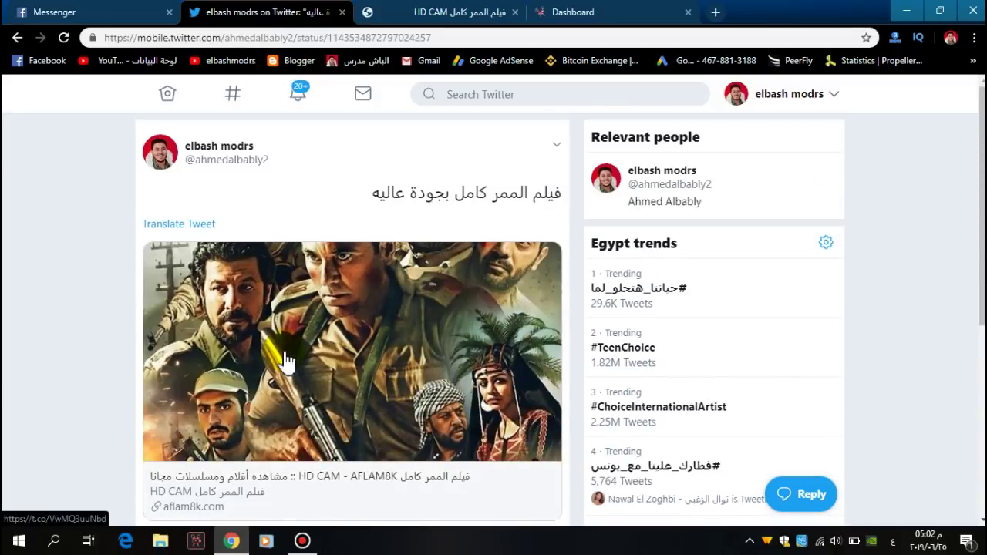
{"action": "left_click", "coordinate": [271, 37]}
{"action": "right_click", "coordinate": [271, 37]}
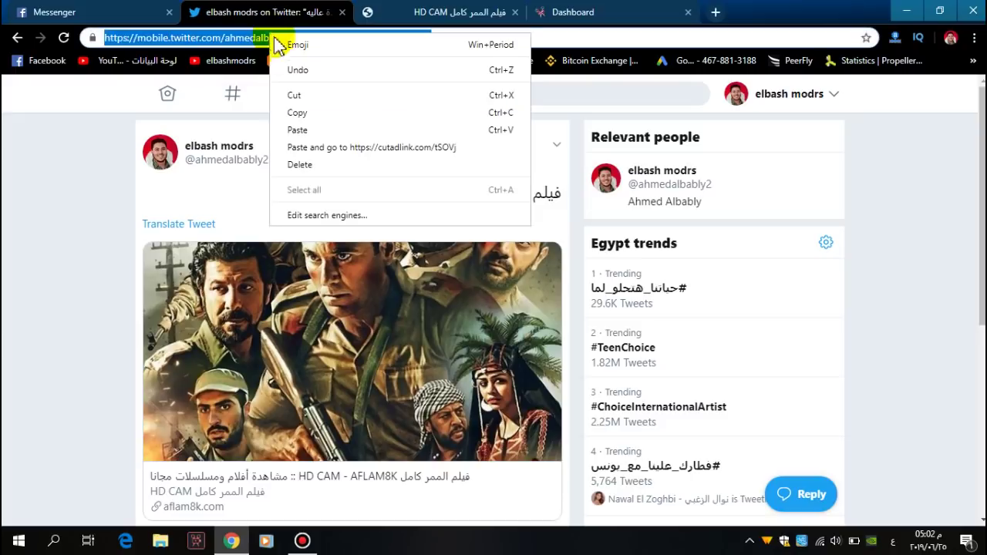
{"action": "left_click", "coordinate": [304, 113]}
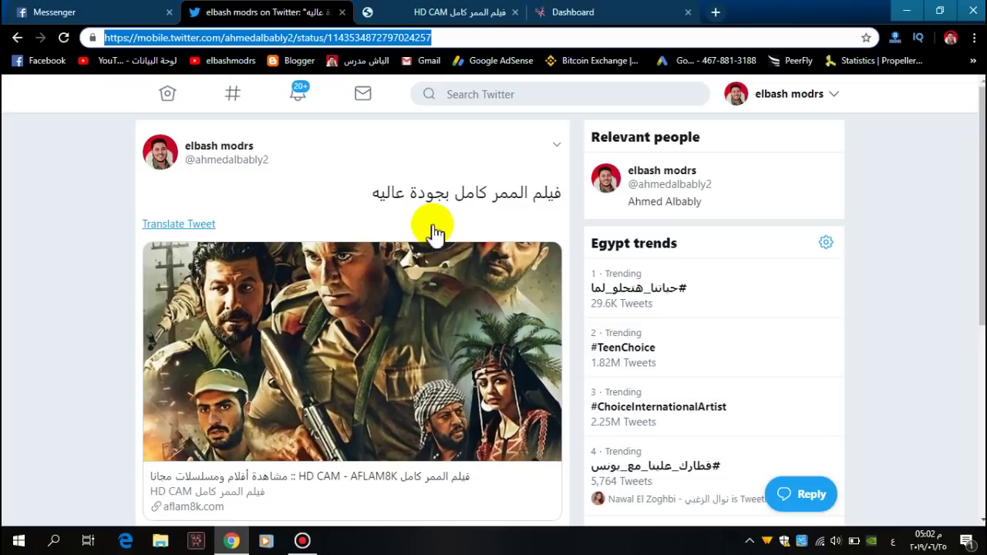
{"action": "right_click", "coordinate": [313, 40]}
{"action": "left_click", "coordinate": [355, 115]}
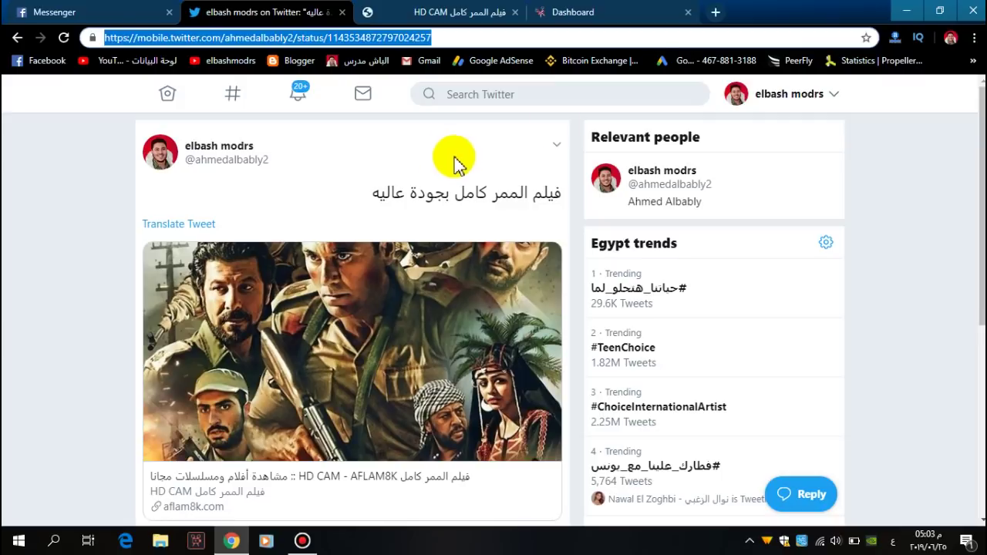
- Load the copied tweet address in a new browser tab and follow the movie card to test the shortener's intermediate page
{"action": "left_click", "coordinate": [716, 13]}
{"action": "right_click", "coordinate": [646, 37]}
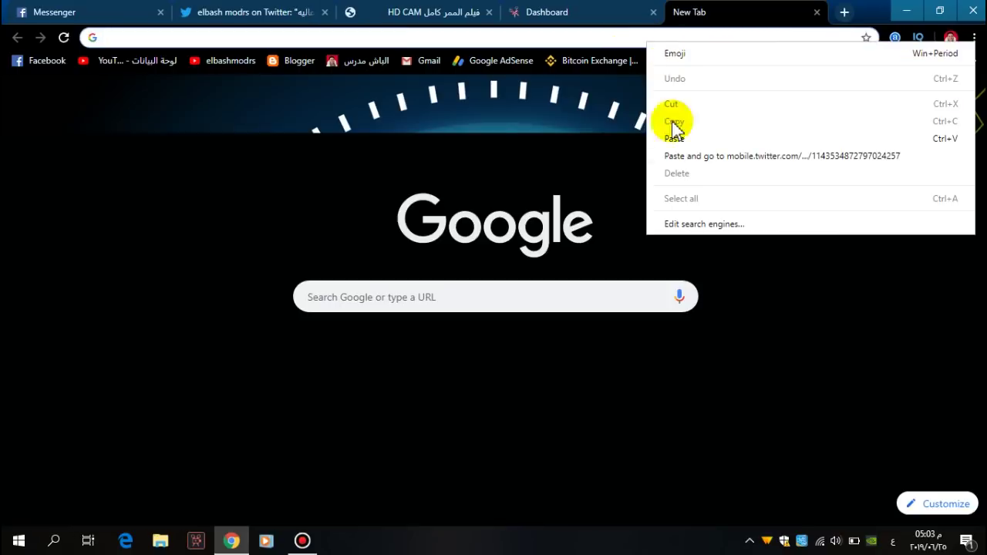
{"action": "left_click", "coordinate": [680, 157]}
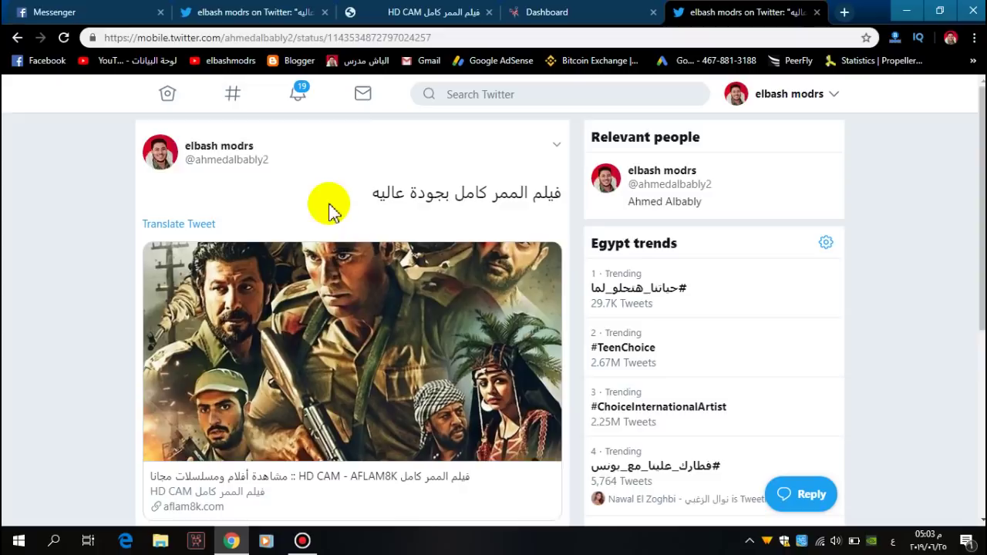
{"action": "scroll", "coordinate": [341, 347], "scroll_direction": "down", "scroll_amount": 3}
{"action": "left_click", "coordinate": [333, 378]}
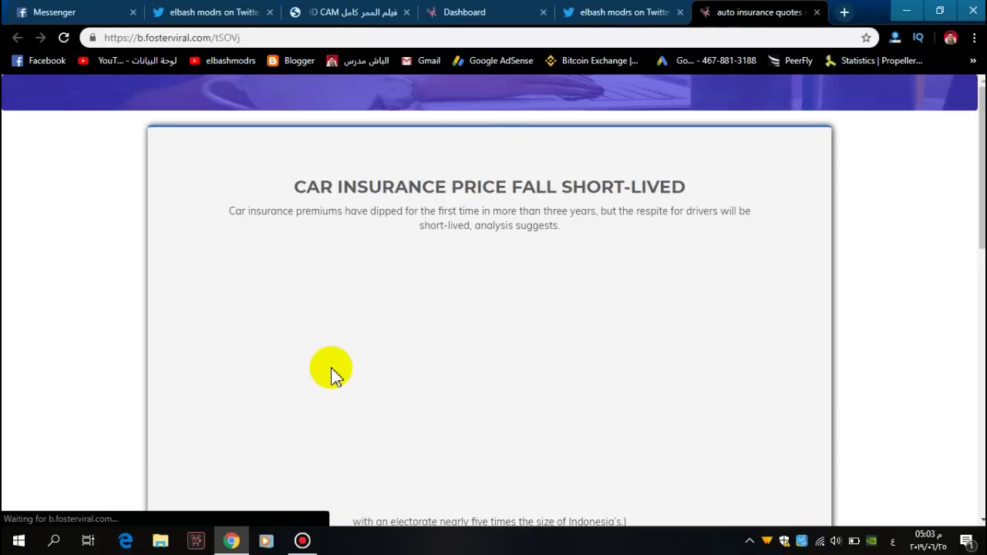
{"action": "scroll", "coordinate": [364, 261], "scroll_direction": "down", "scroll_amount": 10}
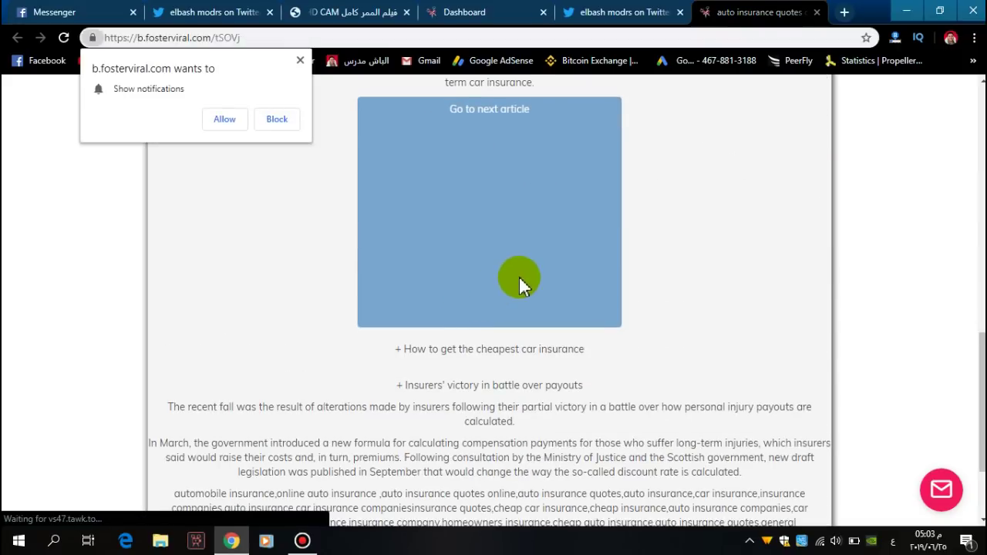
- Glance at the Cutadlink dashboard, then close the duplicate tweet tab and the b.fosterviral.com ad page
{"action": "left_click", "coordinate": [480, 12]}
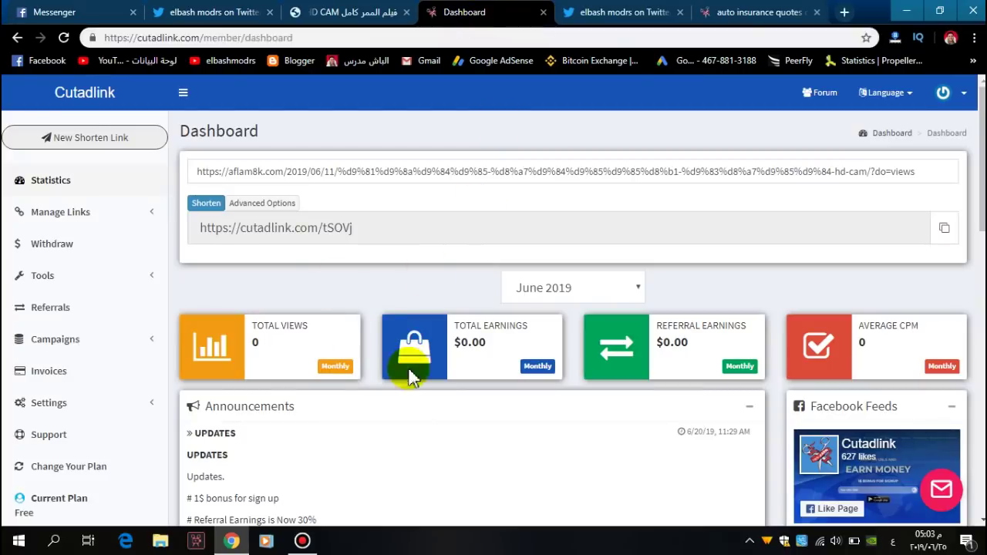
{"action": "left_click", "coordinate": [665, 12]}
{"action": "left_click", "coordinate": [680, 13]}
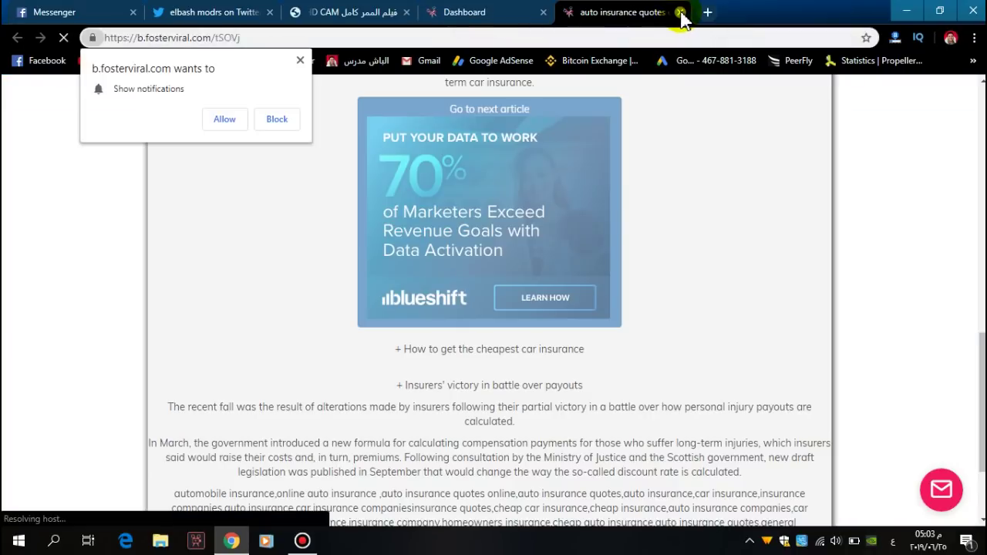
{"action": "left_click", "coordinate": [680, 12]}
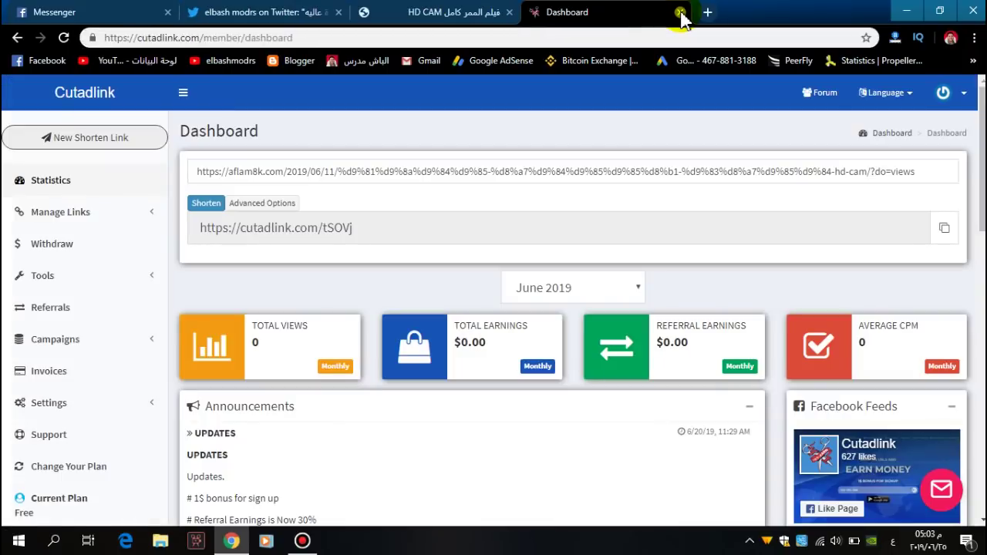
- Return to the earlier tweet listing the Eid movies with gslink links, look through it and copy its address
{"action": "left_click", "coordinate": [293, 13]}
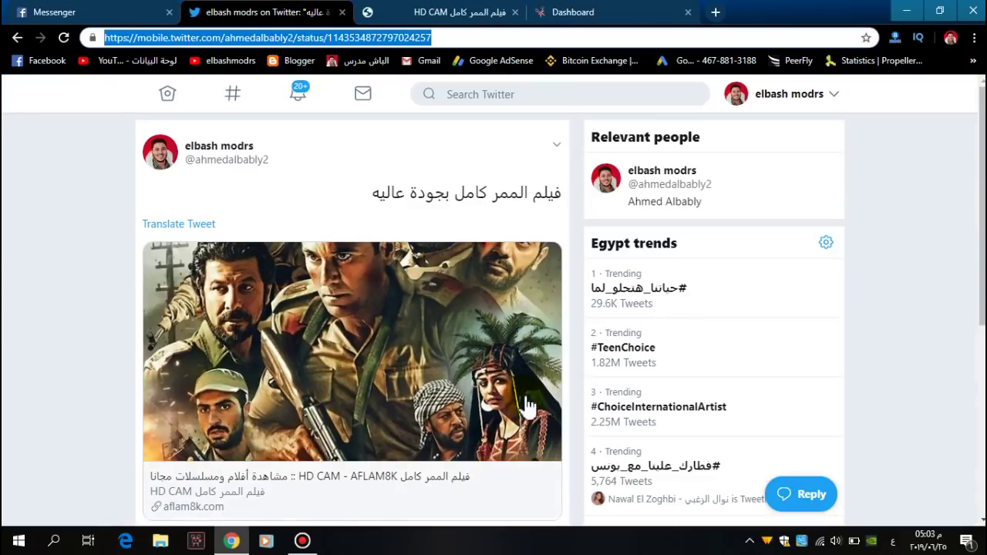
{"action": "left_click", "coordinate": [15, 39]}
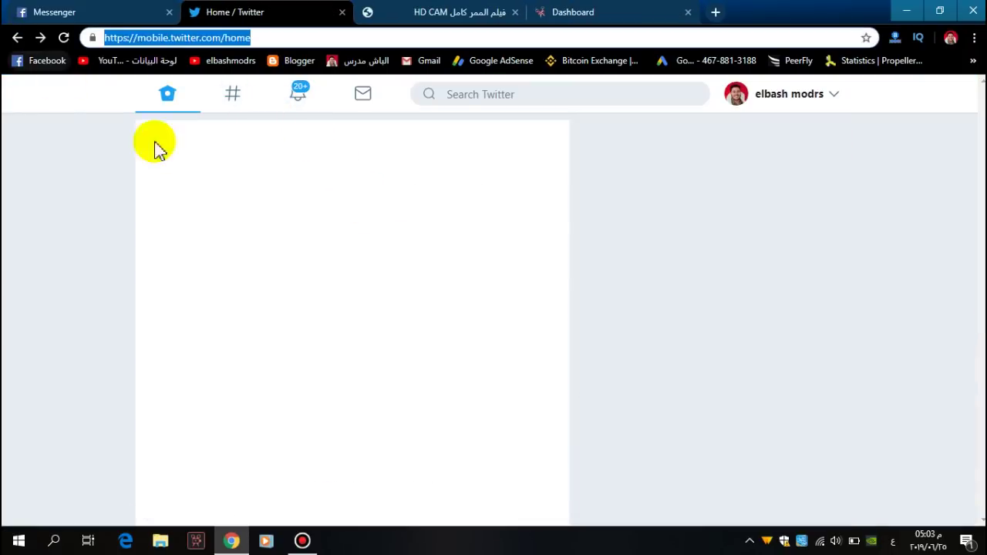
{"action": "left_click", "coordinate": [17, 39]}
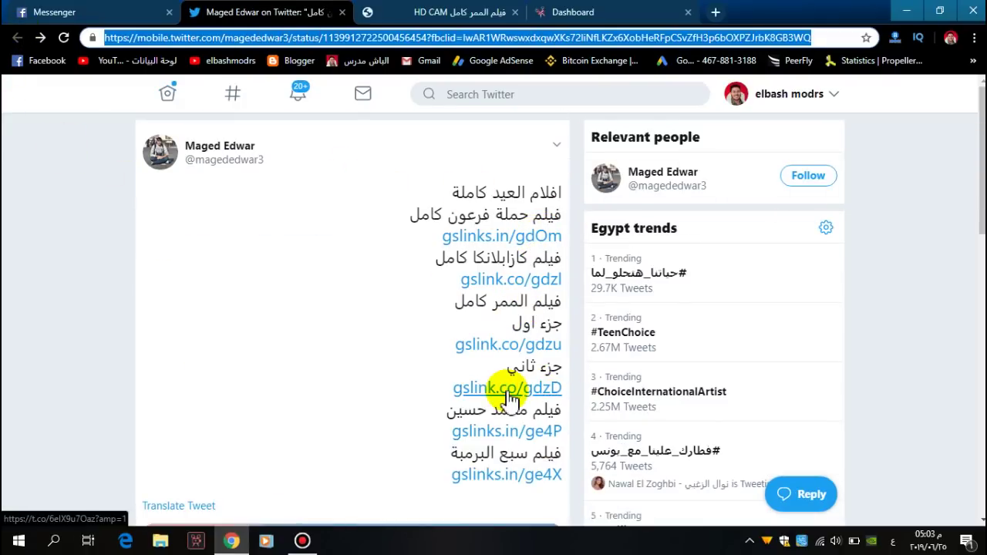
{"action": "scroll", "coordinate": [397, 293], "scroll_direction": "down", "scroll_amount": 3}
{"action": "scroll", "coordinate": [344, 301], "scroll_direction": "up", "scroll_amount": 3}
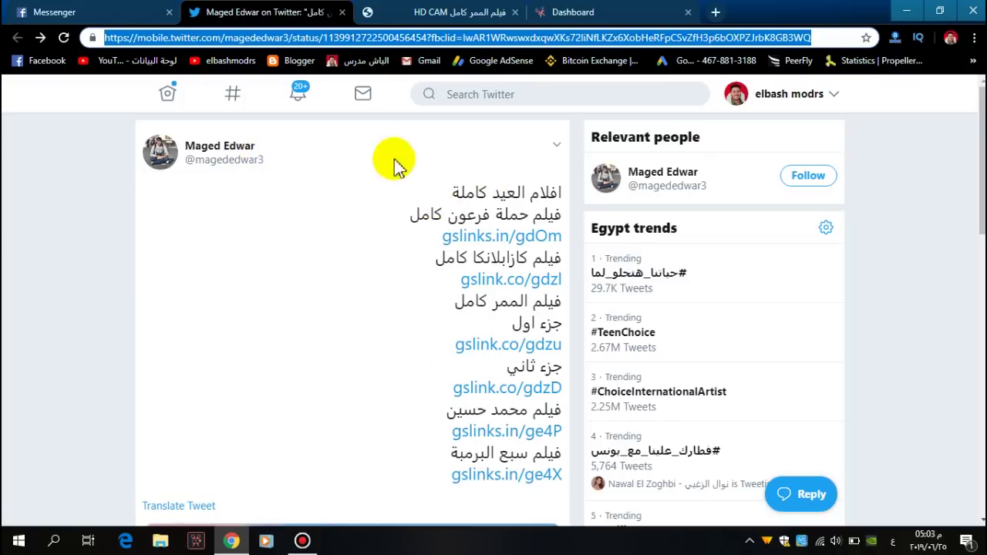
{"action": "right_click", "coordinate": [333, 37]}
{"action": "left_click", "coordinate": [378, 114]}
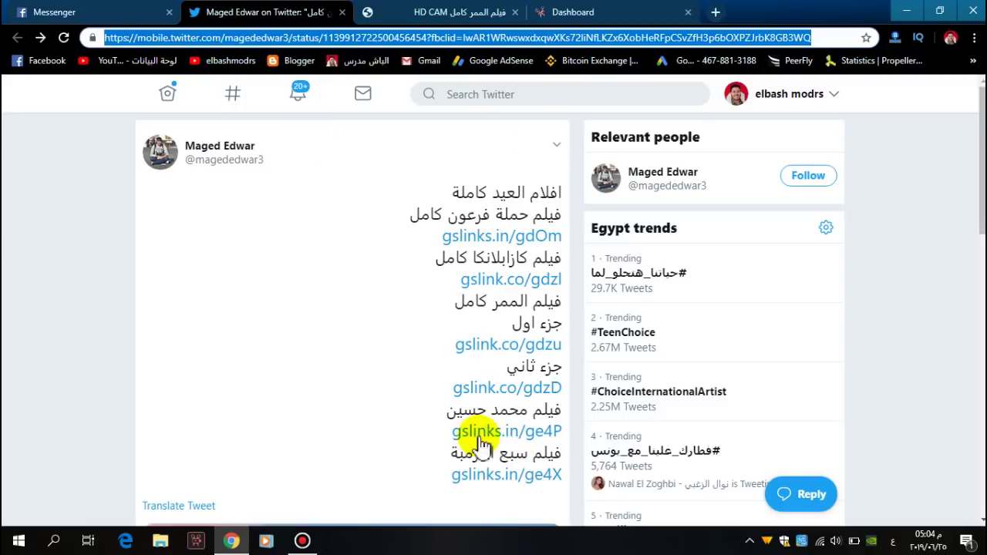
- Check the total views, earnings, referral earnings and average CPM for June 2019 on the Cutadlink dashboard
{"action": "left_click", "coordinate": [571, 14]}
{"action": "scroll", "coordinate": [374, 312], "scroll_direction": "down", "scroll_amount": 1}
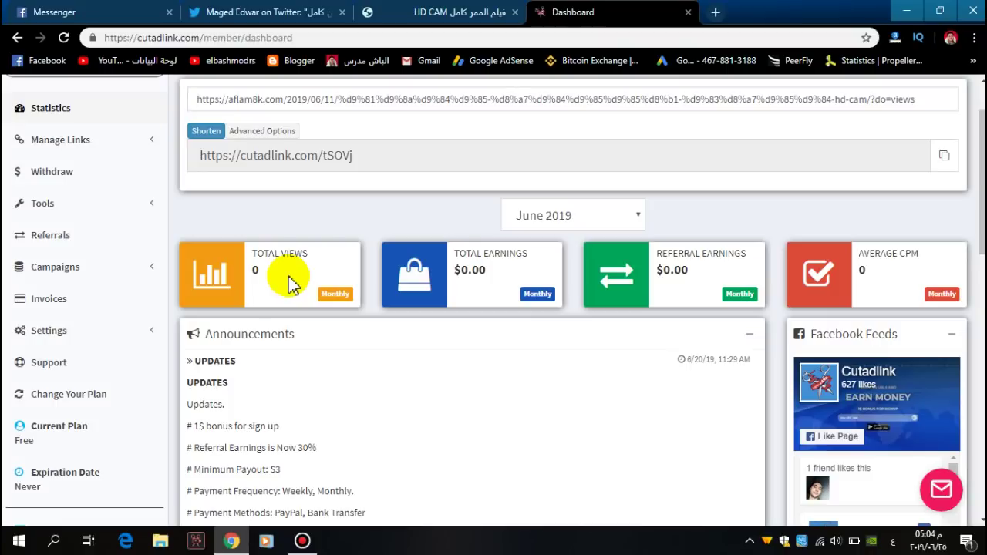
{"action": "scroll", "coordinate": [289, 284], "scroll_direction": "up", "scroll_amount": 1}
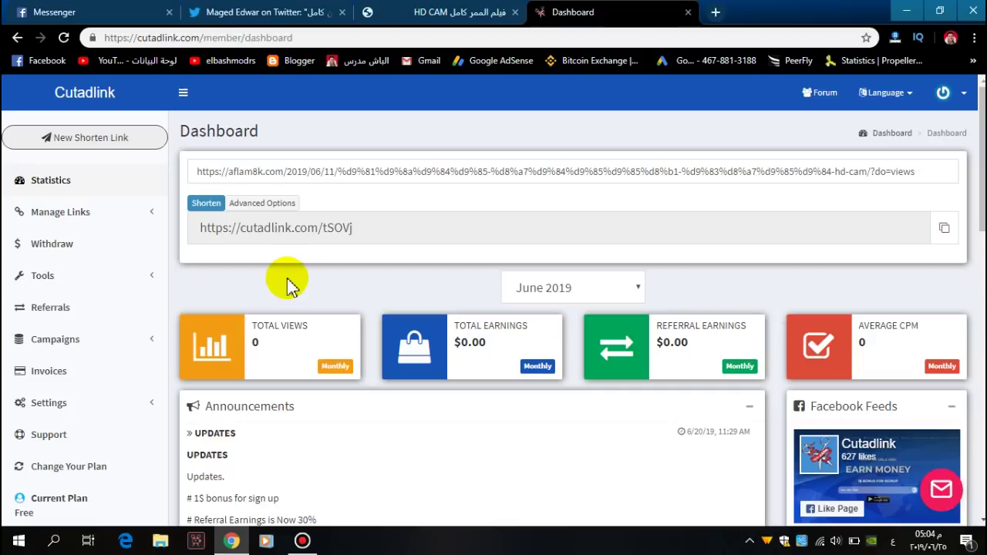
{"action": "scroll", "coordinate": [502, 301], "scroll_direction": "down", "scroll_amount": 3}
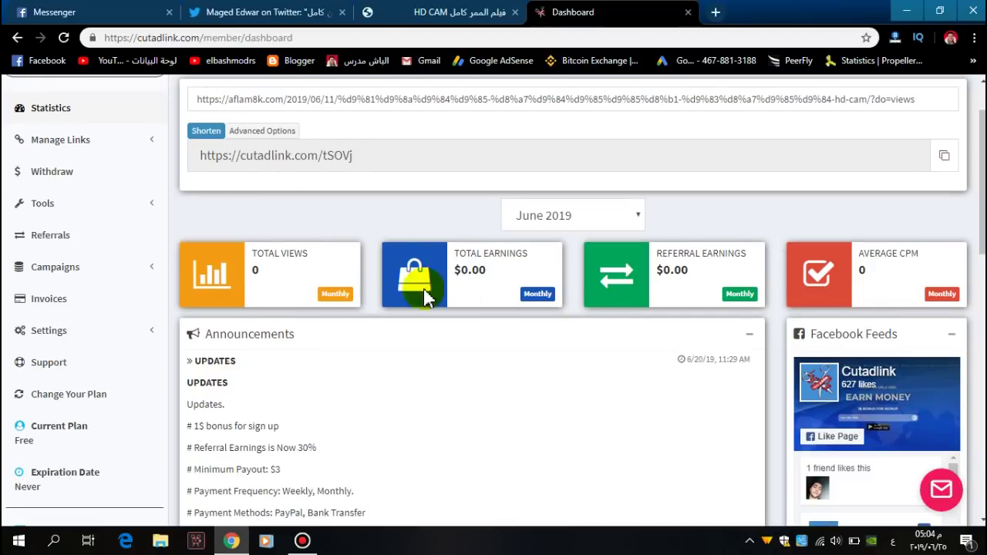
{"action": "scroll", "coordinate": [359, 316], "scroll_direction": "up", "scroll_amount": 3}
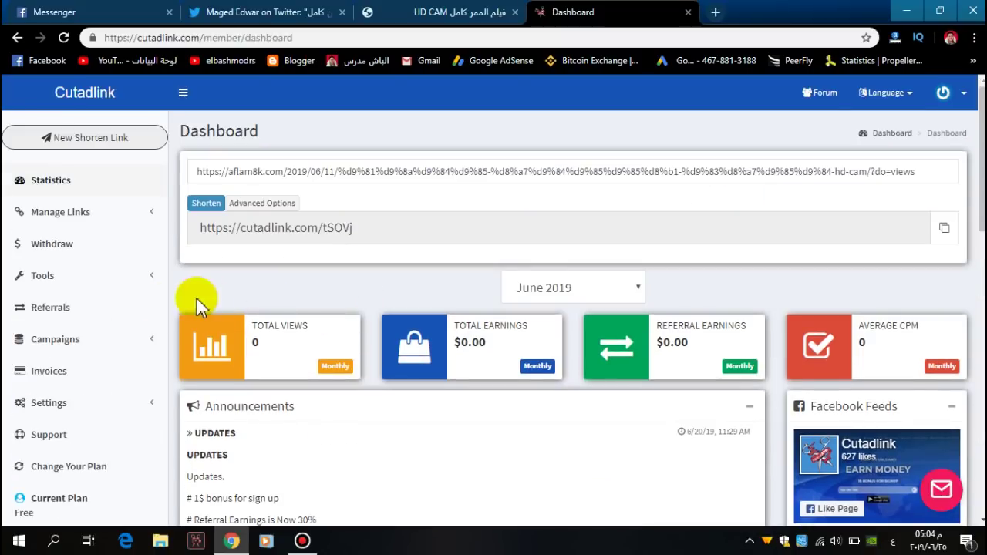